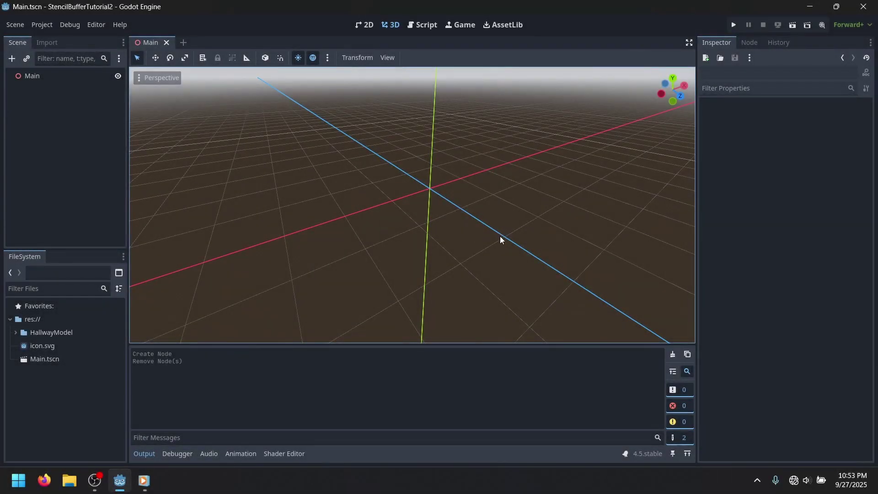
right_click_drag(468, 235, 444, 223)
key("d")
middle_click_drag(457, 240, 498, 241)
key("a")
right_click_drag(499, 240, 570, 240)
middle_click_drag(421, 239, 430, 239)
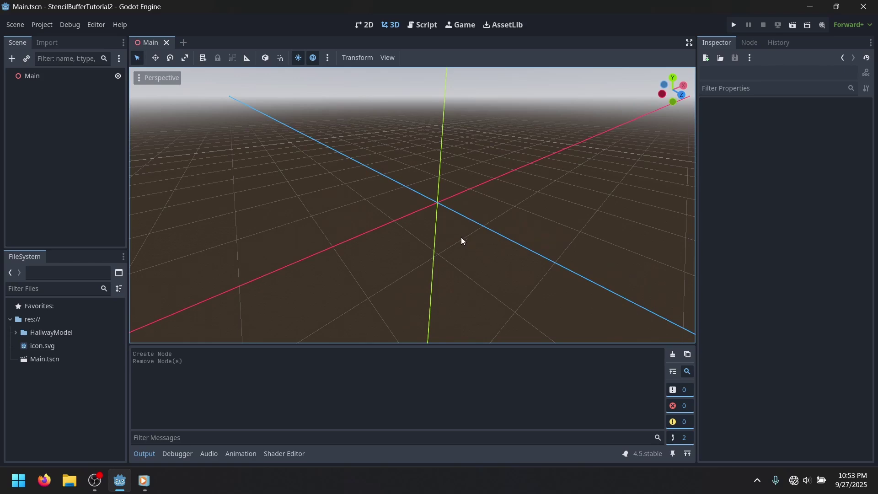
middle_click_drag(471, 248, 567, 245)
right_click_drag(398, 229, 417, 232)
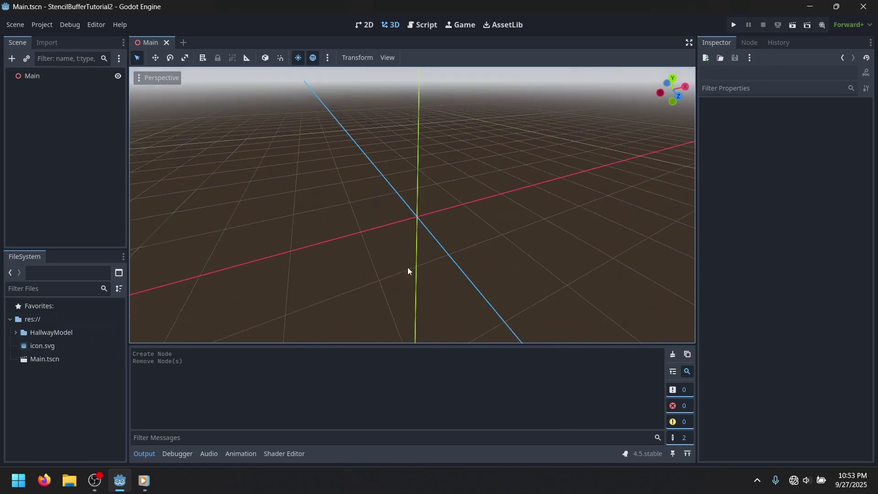
Step: Open the Hallway.tscn scene from the HallwayModel folder and look inside the hallway
left_click(66, 361)
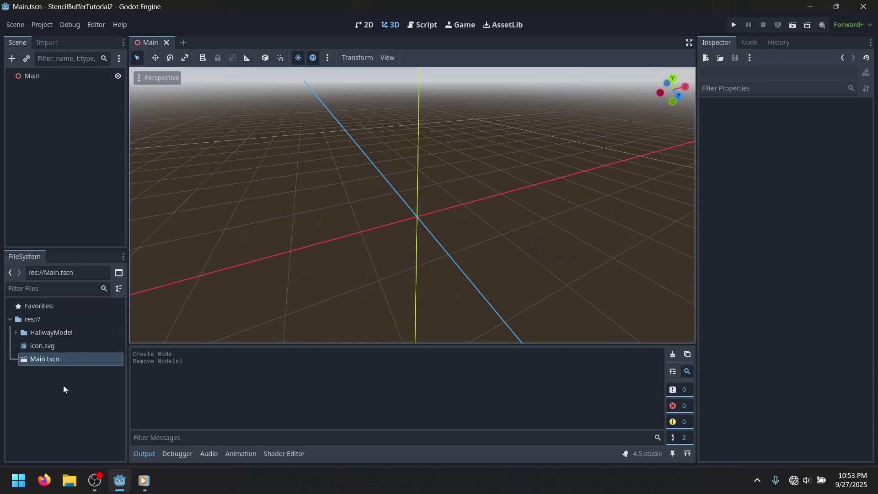
left_click(15, 332)
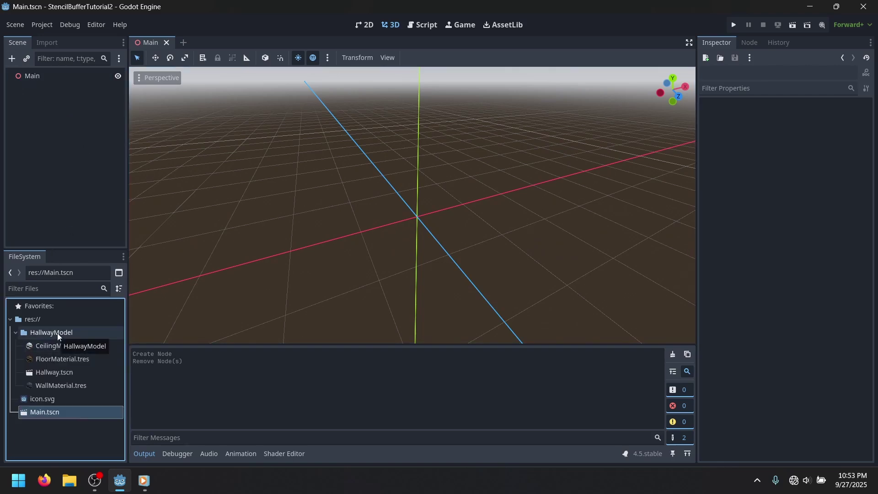
double_click(59, 374)
left_click(378, 303)
key("w")
right_click_drag(378, 304, 371, 323)
scroll(334, 200, "up", 5)
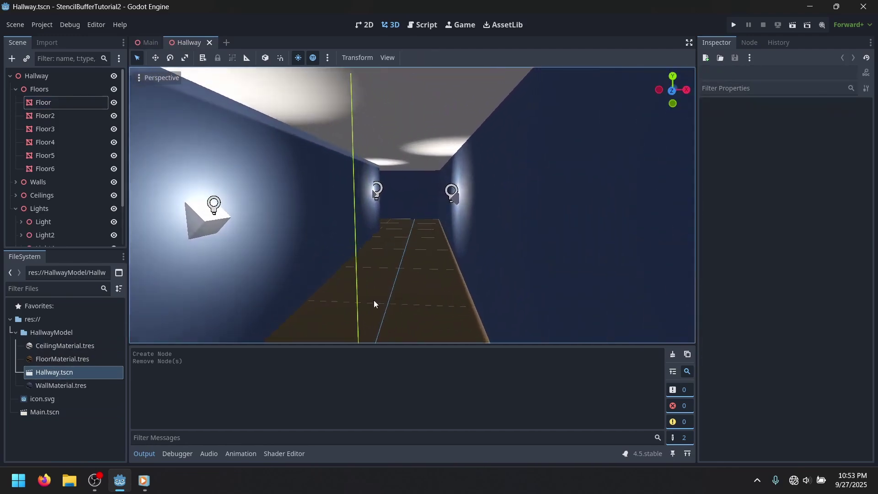
Step: Collapse the Hallway scene's node tree and examine the hallway model from outside
double_click(107, 147)
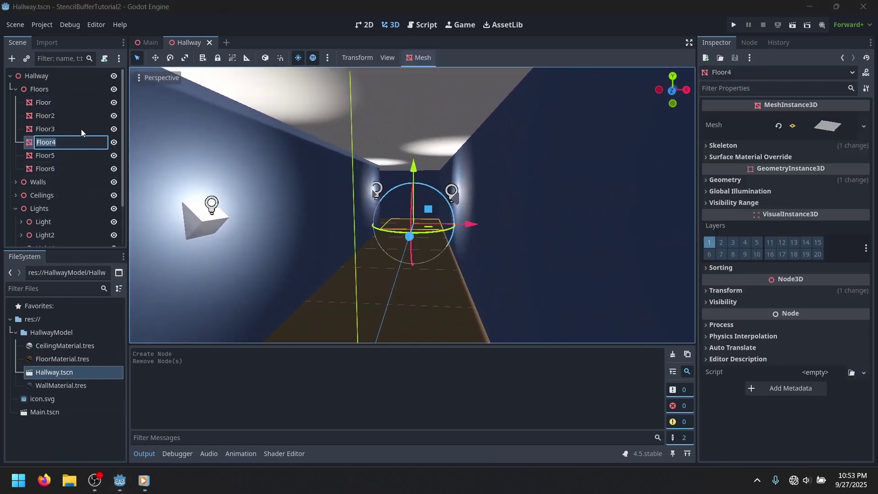
left_click(81, 130)
left_click(15, 89)
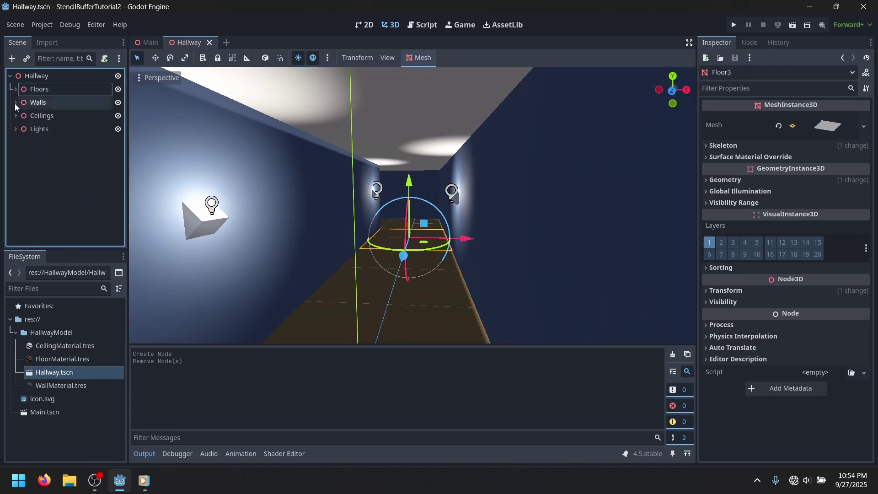
left_click(10, 75)
scroll(501, 207, "down", 5)
left_click(502, 206)
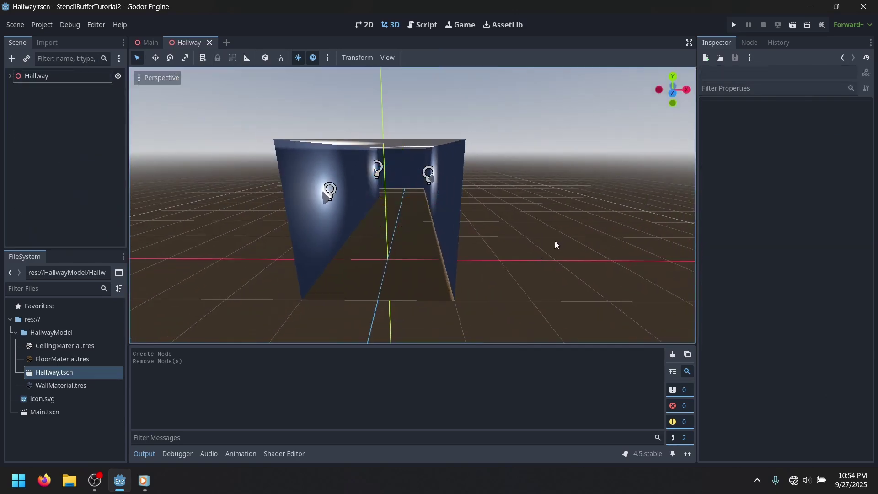
key("w")
right_click_drag(534, 248, 620, 270)
key("s")
key("a")
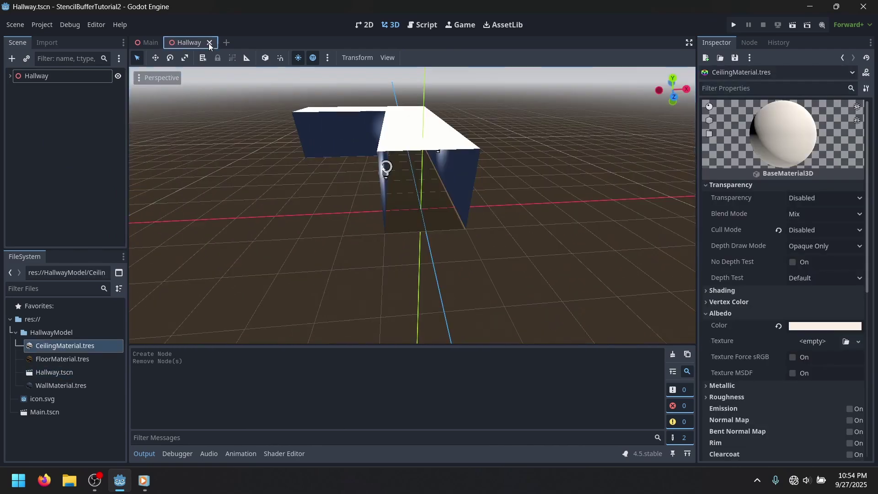
Step: Close the Hallway scene, add a MeshInstance3D node under Main and rename it Ground
left_click(209, 43)
key("ctrl+a")
left_click_drag(338, 80, 549, 118)
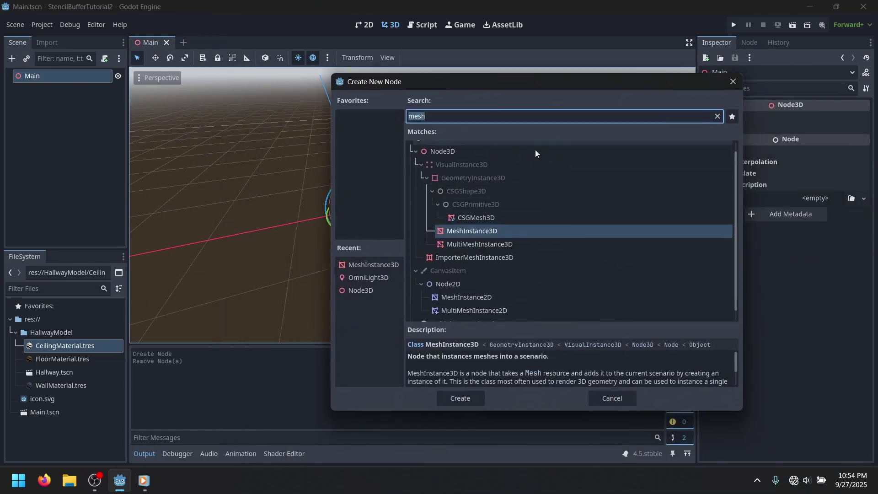
double_click(493, 231)
double_click(94, 95)
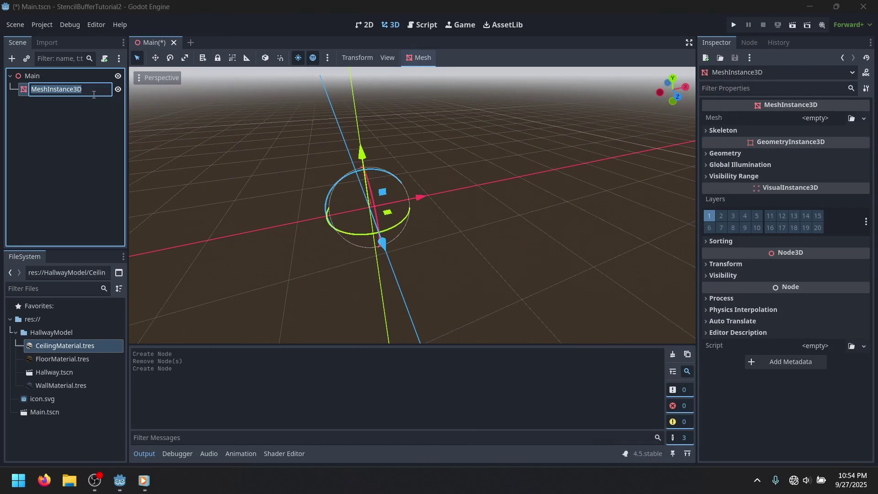
type("Ground")
key("Return")
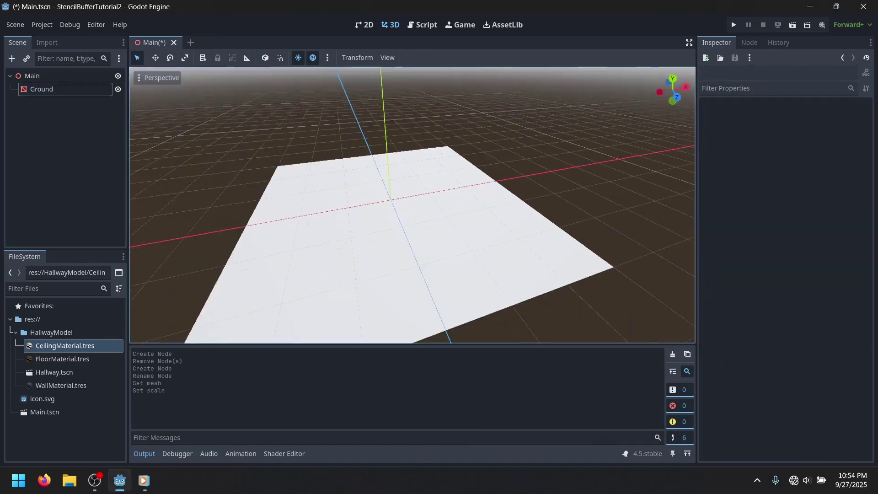
Step: Give the Ground node a new surface override material with a green albedo color
left_click(59, 89)
left_click(756, 157)
left_click(859, 171)
left_click(824, 185)
left_click(825, 178)
left_click(728, 331)
left_click(825, 343)
left_click_drag(792, 117, 780, 143)
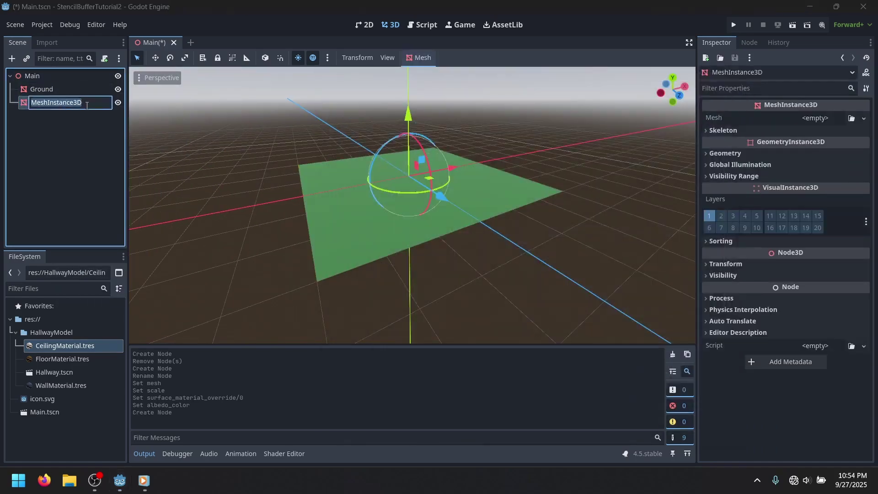
Step: Assign a box mesh to the new MeshInstance3D node for the cube
left_click(864, 118)
left_click(826, 183)
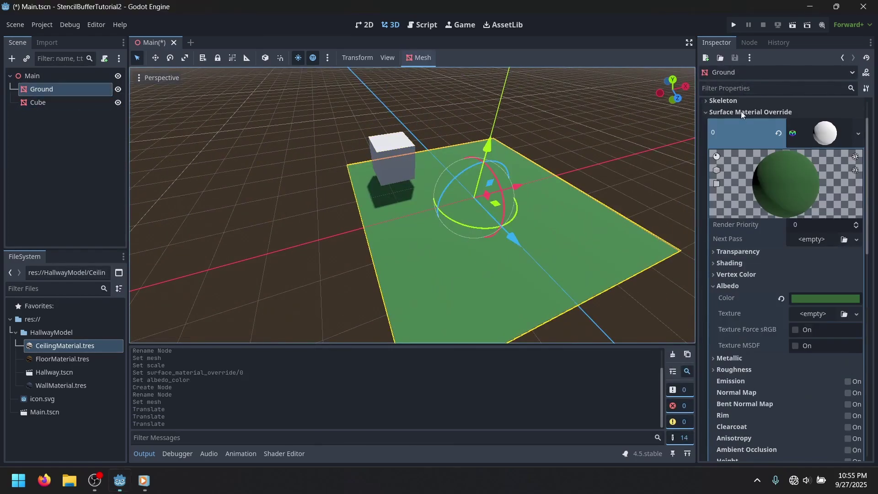
left_click(742, 112)
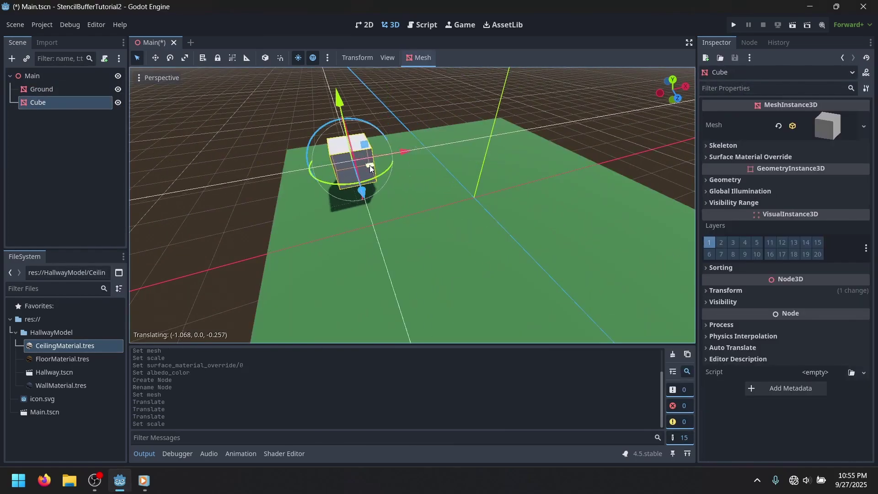
key("F2")
type("Sphere")
key("Return")
key("ctrl+z")
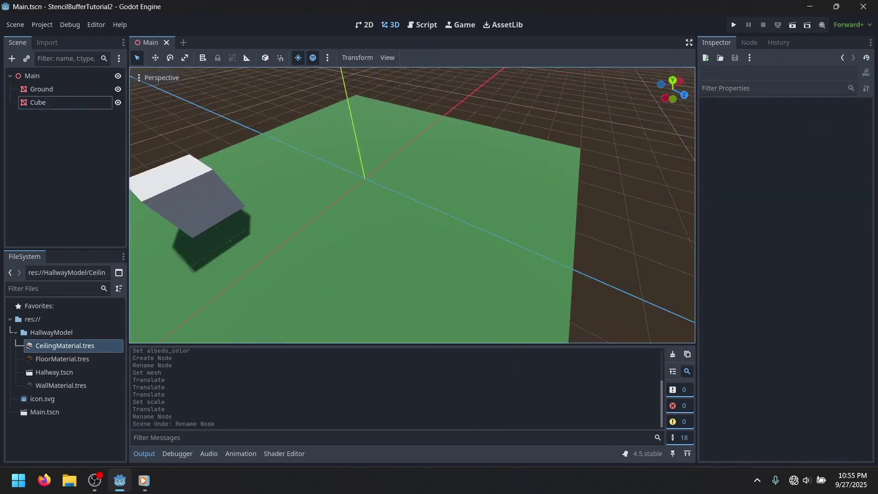
Step: Create a StandardMaterial3D resource in the project root folder and save it as Outline.tres
middle_click_drag(476, 201, 394, 167)
right_click_drag(394, 167, 389, 185)
left_click(17, 333)
right_click(45, 324)
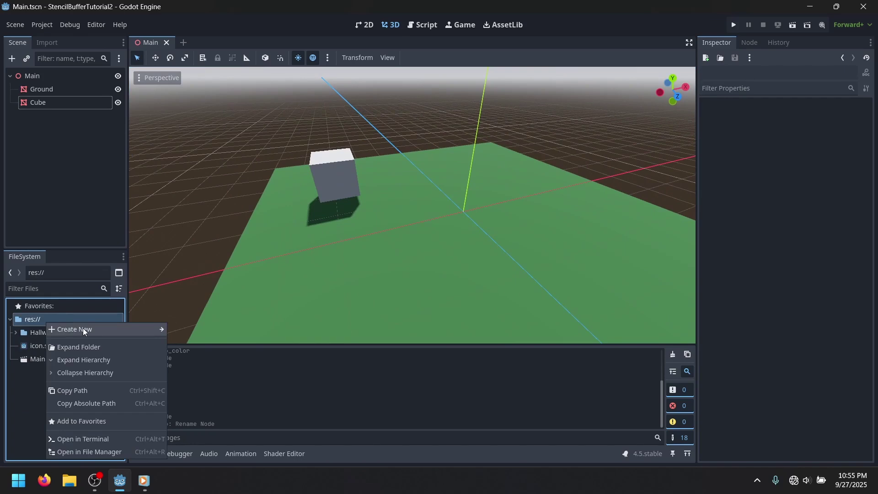
mouse_move(83, 329)
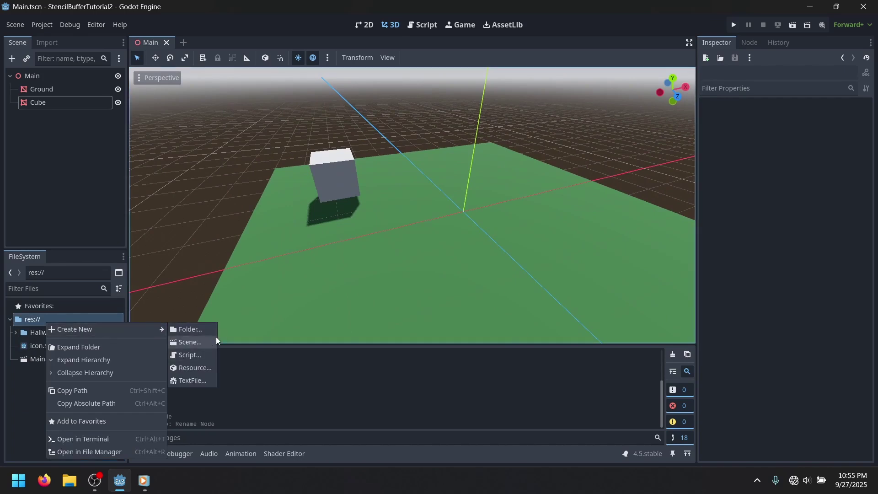
left_click(195, 367)
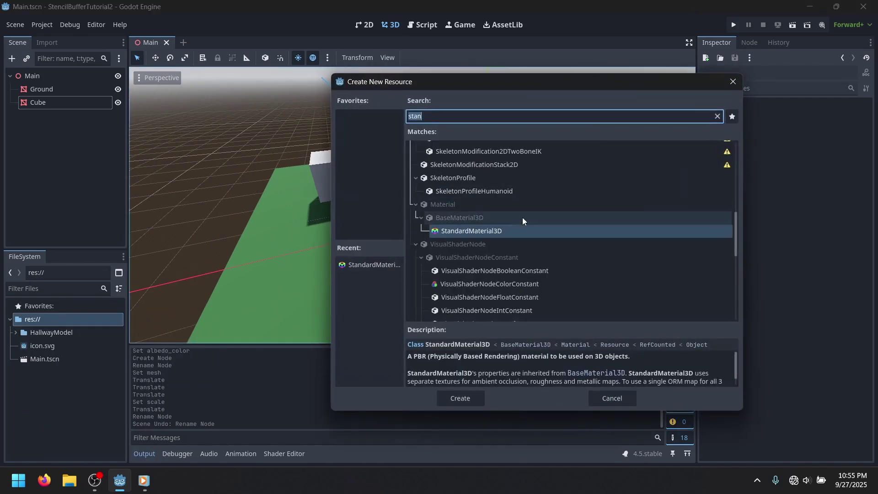
double_click(462, 231)
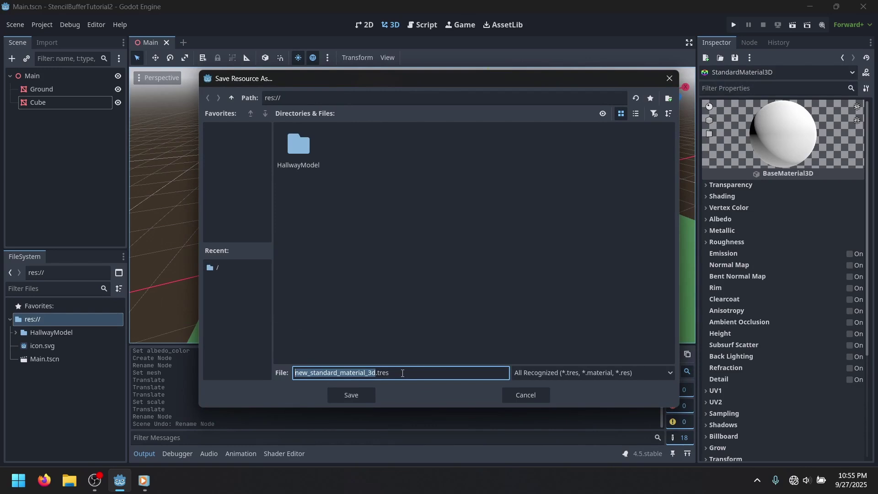
type("Outline")
key("Return")
Step: Apply the Outline material to the cube and set its albedo color to teal
left_click_drag(40, 369, 359, 171)
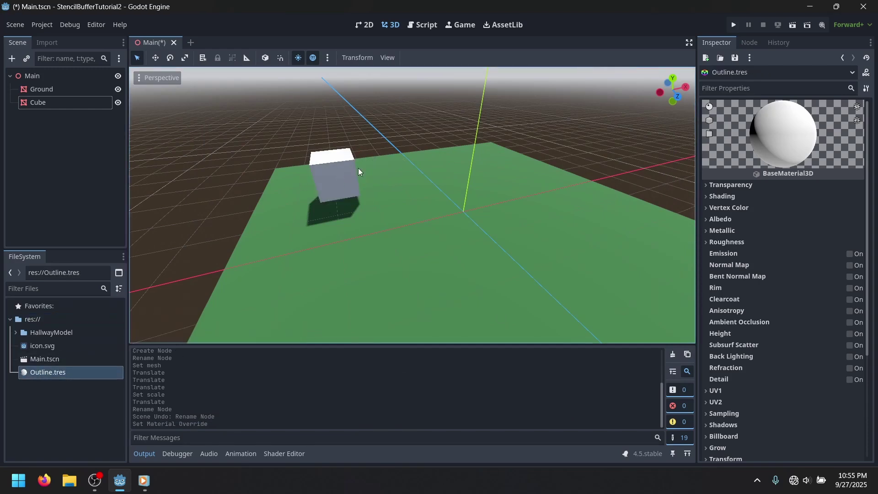
left_click(705, 219)
left_click(795, 233)
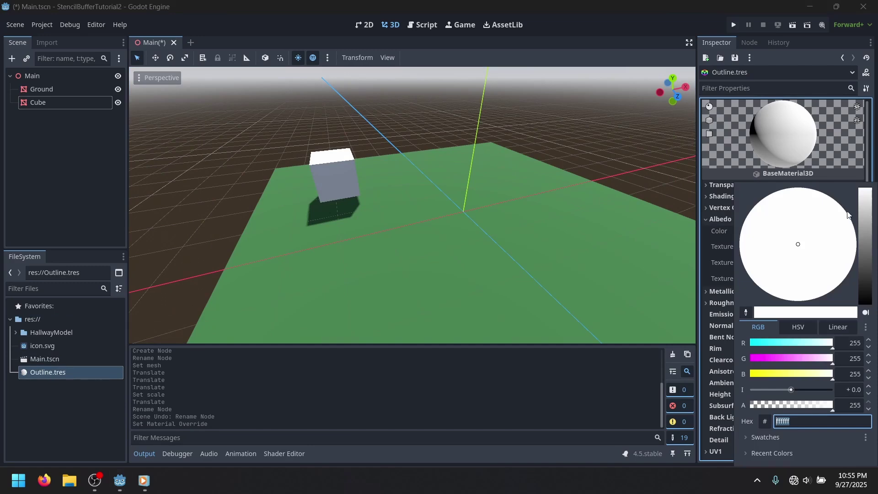
left_click_drag(865, 242, 865, 224)
left_click_drag(817, 245, 754, 222)
left_click(866, 234)
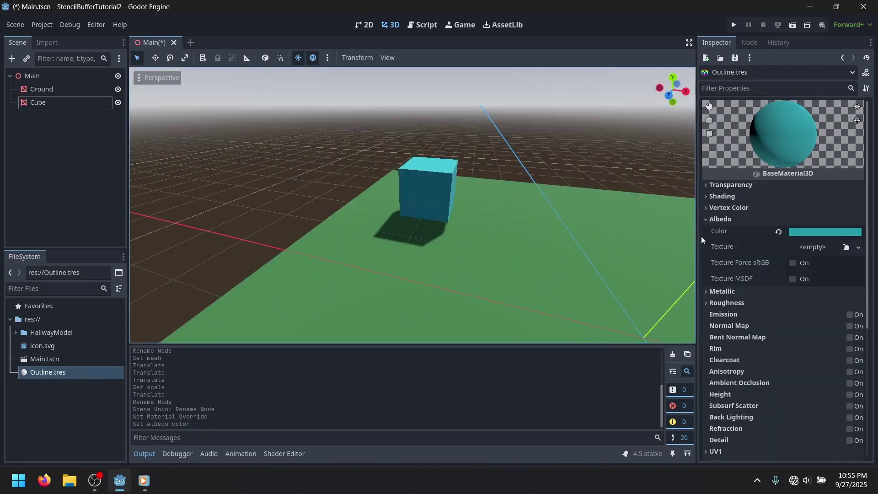
Step: Set the Outline material's stencil mode to Outline
scroll(725, 348, "down", 5)
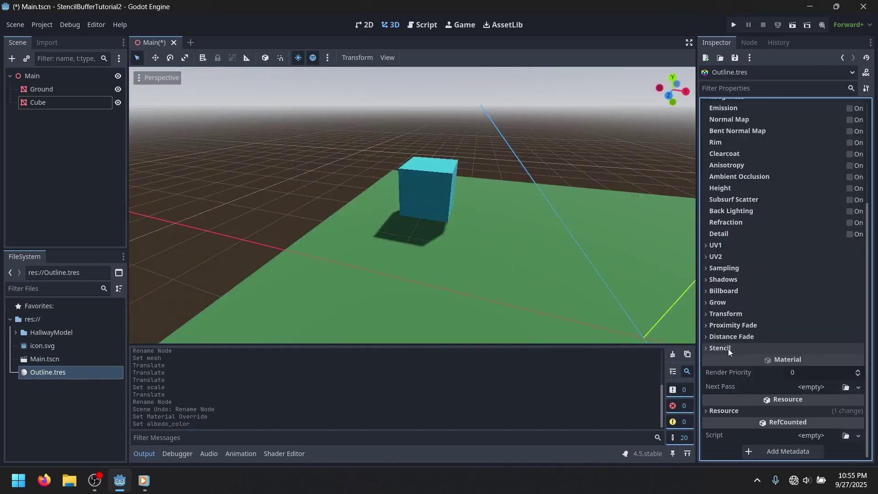
left_click(725, 348)
scroll(772, 345, "down", 1)
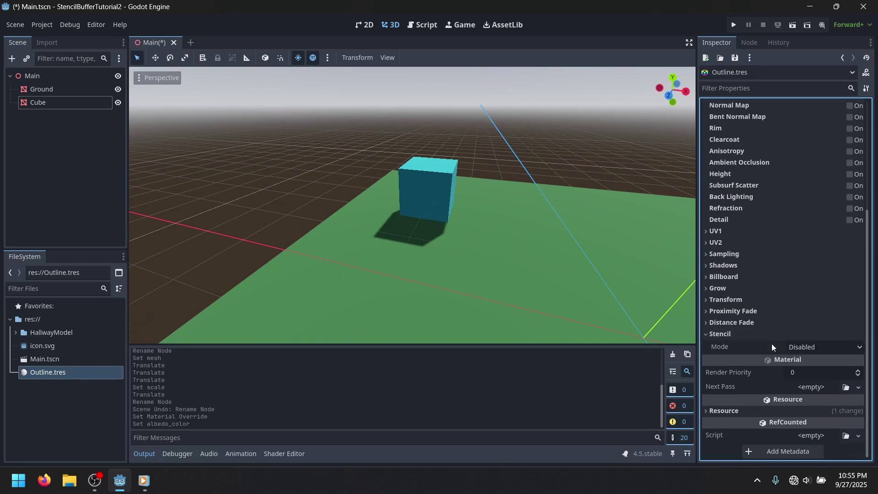
left_click(811, 348)
left_click(806, 376)
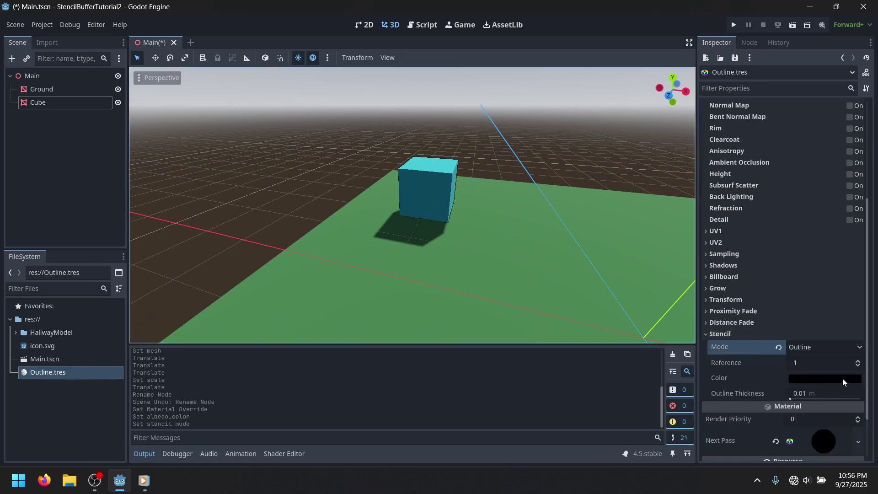
Step: Increase the Outline material's stencil outline thickness and inspect the cube's outline from several angles
scroll(537, 251, "up", 5)
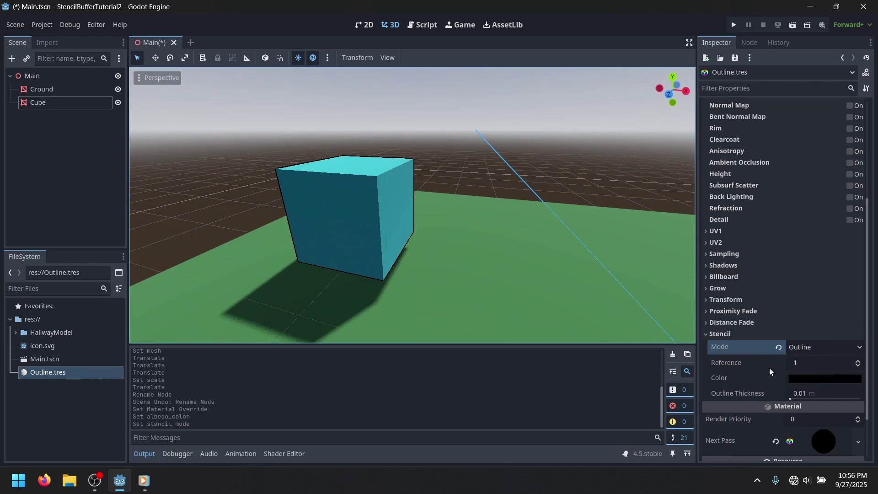
left_click_drag(792, 397, 809, 402)
middle_click_drag(516, 290, 458, 298)
middle_click_drag(259, 128, 341, 130)
left_click(409, 171)
middle_click_drag(513, 202, 494, 203)
key("d")
right_click_drag(412, 205, 388, 200)
key("s")
mouse_move(423, 173)
right_mouse_down()
mouse_move(405, 172)
mouse_move(423, 174)
right_mouse_up()
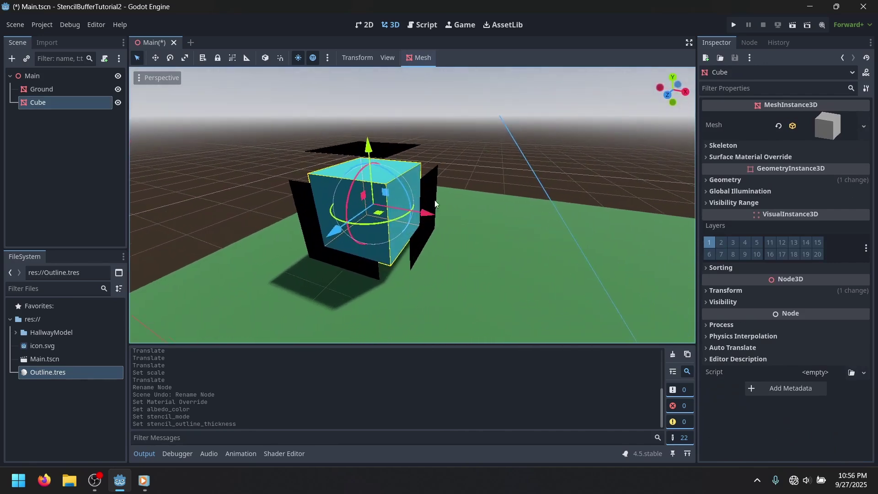
Step: Rename the Cube node to Sphere and replace its mesh with a new SphereMesh
double_click(45, 103)
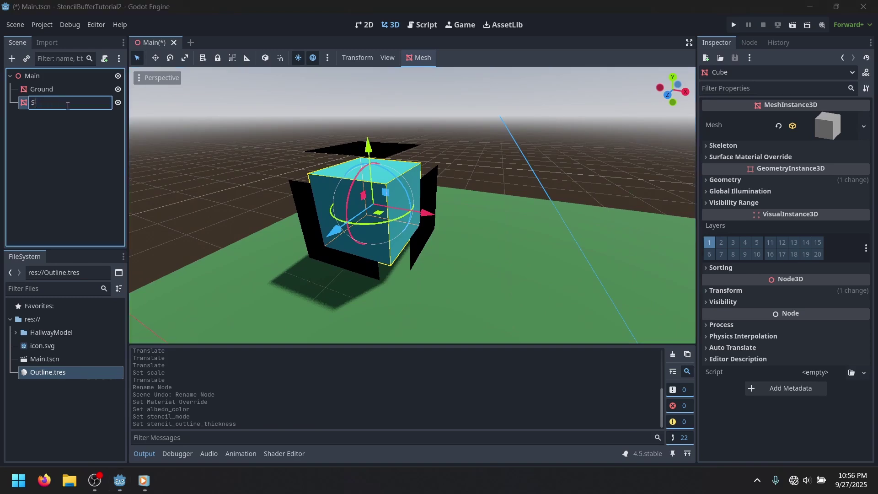
type("Sphere")
key("Return")
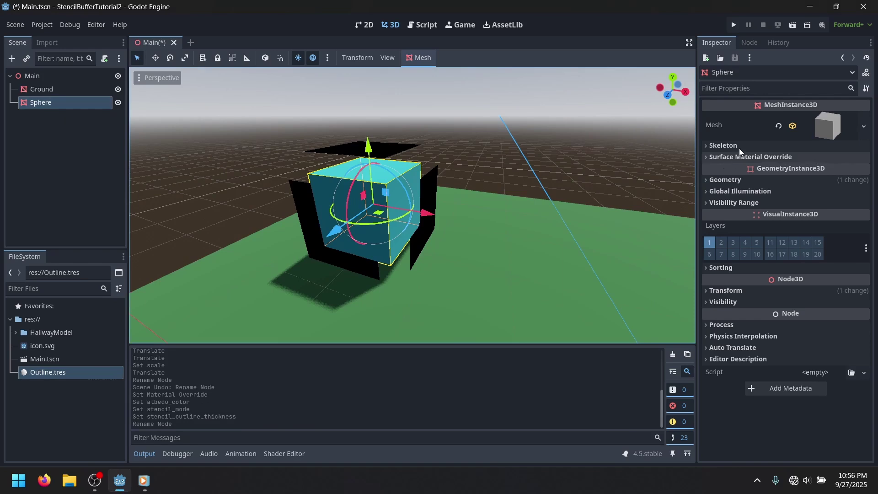
left_click(833, 127)
left_click(858, 126)
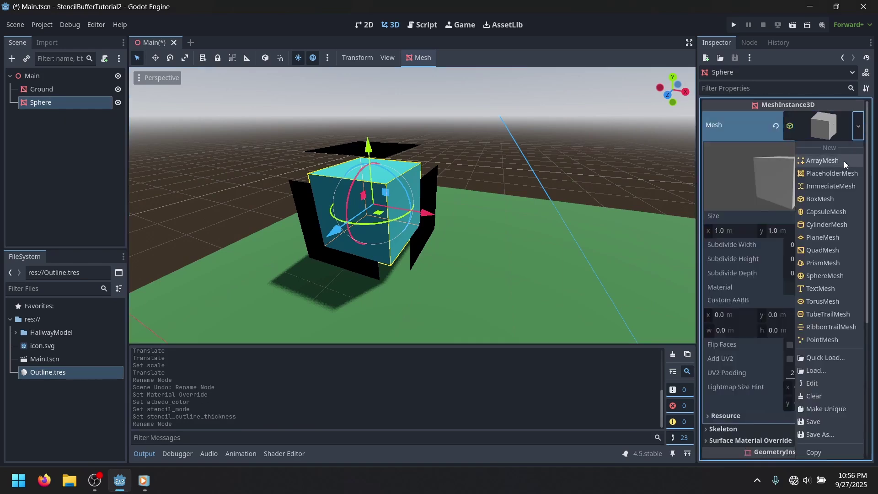
left_click(825, 276)
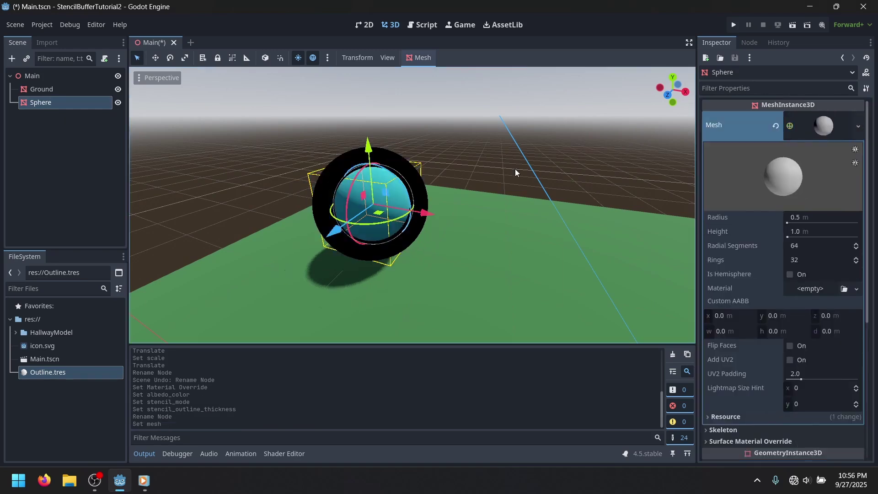
Step: Reduce the stencil outline thickness of Outline.tres to a thin outline around the sphere
left_click(72, 106)
scroll(777, 336, "down", 5)
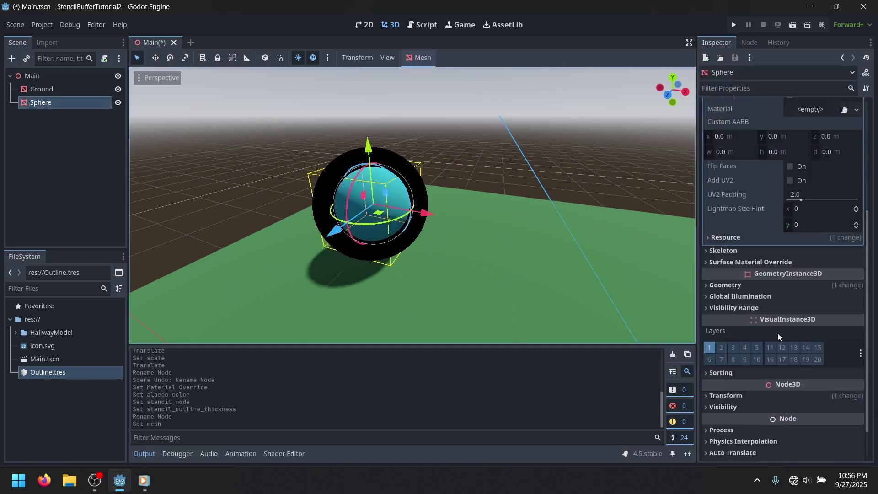
left_click(53, 373)
left_click_drag(806, 398, 792, 401)
Step: Examine the sphere's outline from different distances and angles
left_click(561, 181)
key("w")
key("a")
right_click_drag(561, 180, 618, 190)
key("s")
key("a")
key("d")
key("w")
right_click_drag(441, 238, 440, 238)
Step: Duplicate the Sphere node
left_click(69, 104)
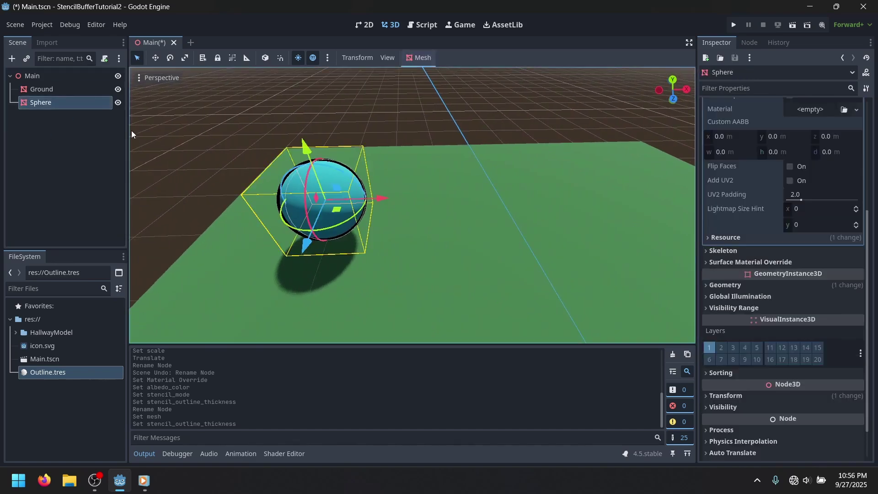
key("ctrl+d")
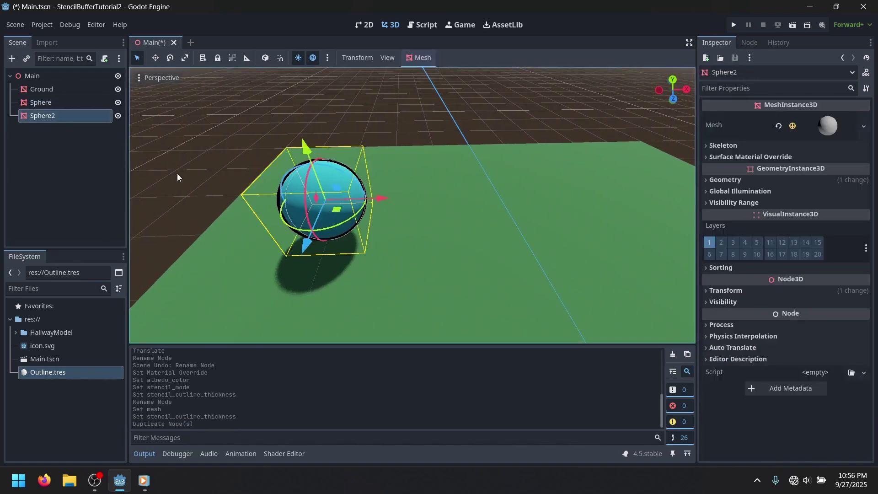
Step: Move Sphere2 along the X axis away from the original and replace its material override with a new surface material override
left_click_drag(387, 198, 516, 197)
right_click_drag(454, 263, 494, 225)
left_click(775, 157)
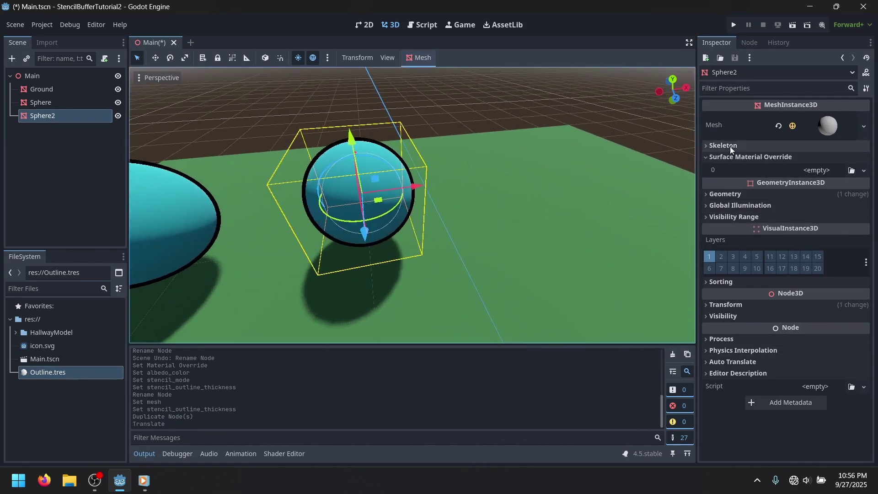
left_click(739, 194)
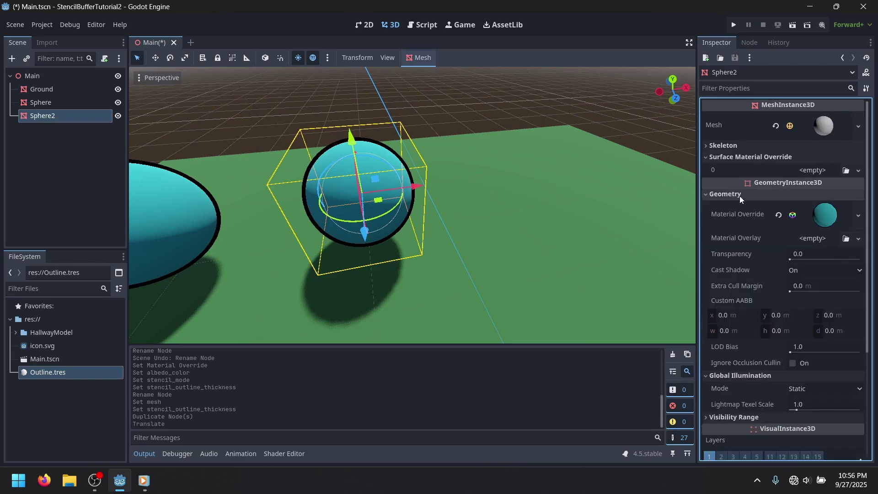
left_click(778, 217)
left_click(825, 175)
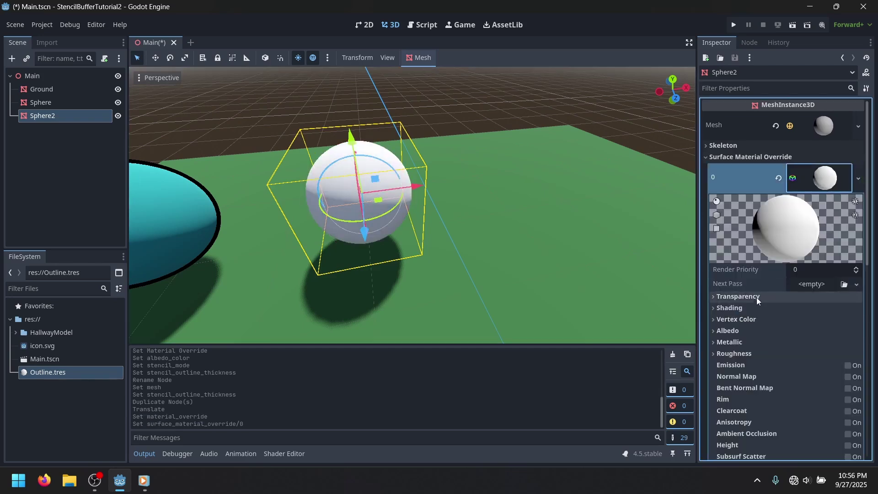
Step: Set the albedo color of Sphere2's surface material to grey 6e6e6e
scroll(750, 302, "down", 5)
scroll(727, 303, "up", 4)
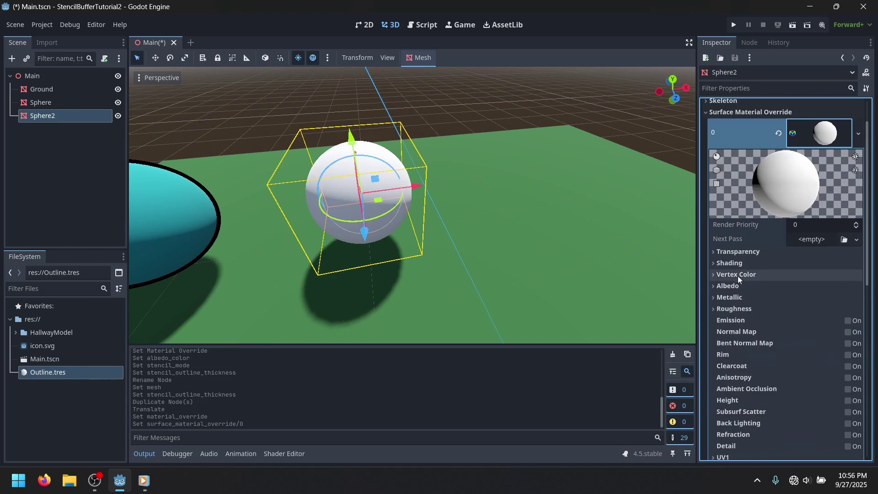
left_click(738, 286)
left_click(825, 297)
left_click(869, 79)
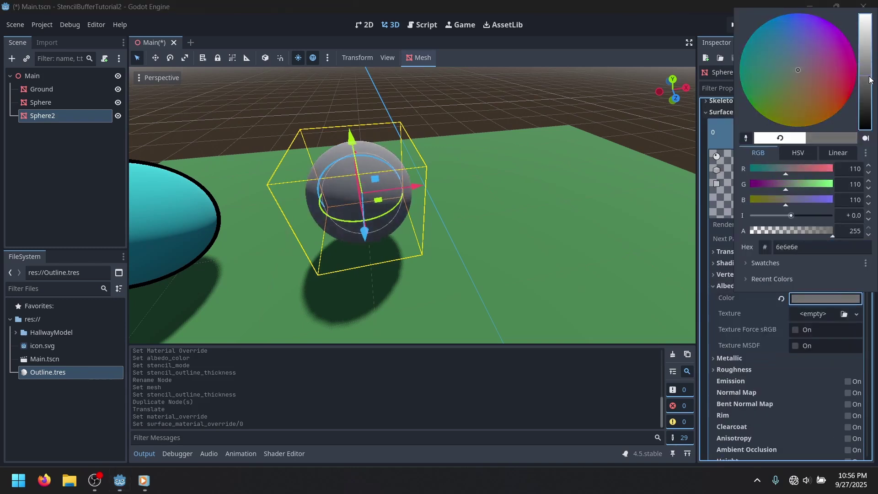
left_click(583, 101)
left_click(829, 137)
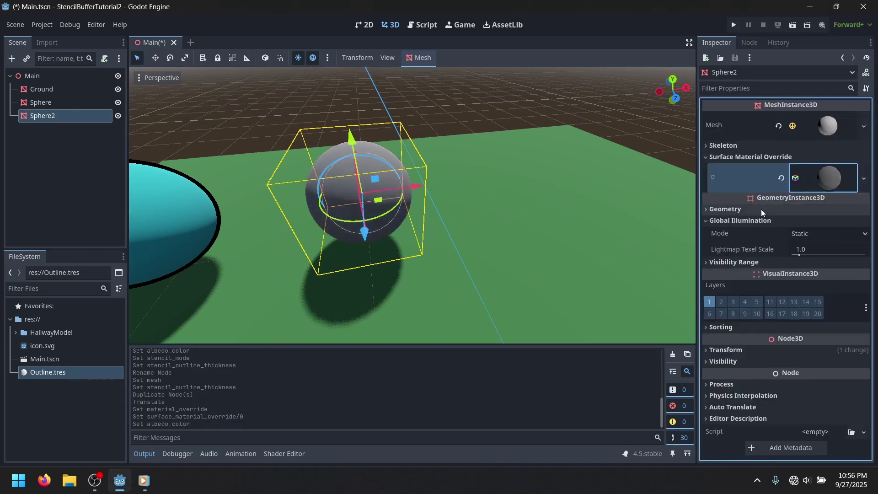
Step: Add a new material as Sphere2's material overlay and open its properties
left_click(761, 210)
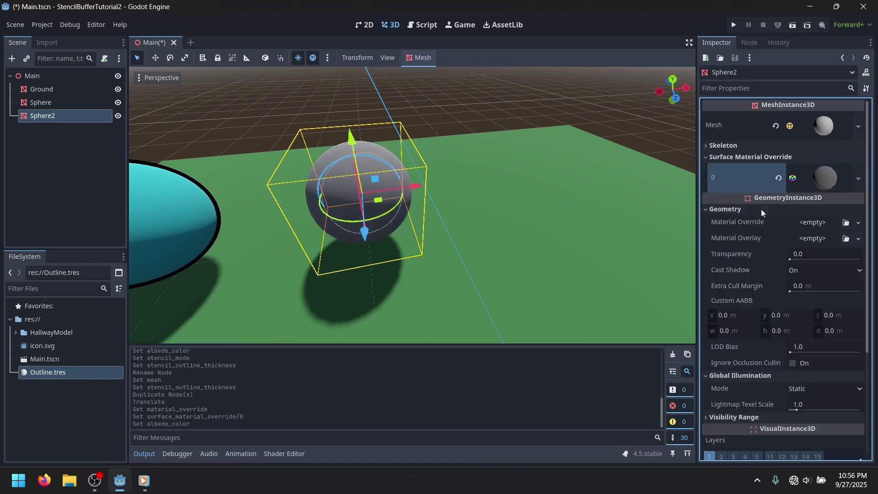
left_click(858, 239)
left_click(818, 264)
scroll(794, 264, "down", 2)
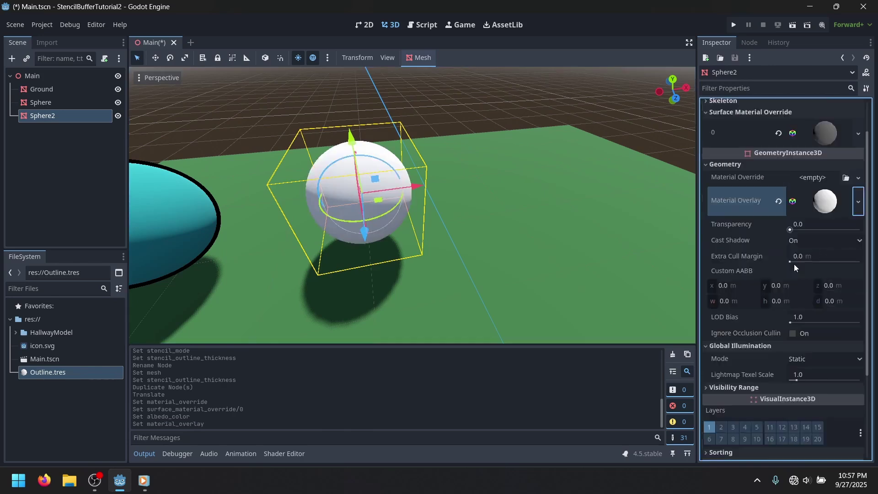
left_click(825, 167)
Step: Enable Grow on Sphere2's overlay material with an amount that enlarges the shell, and set its cull mode to Front
scroll(744, 280, "down", 5)
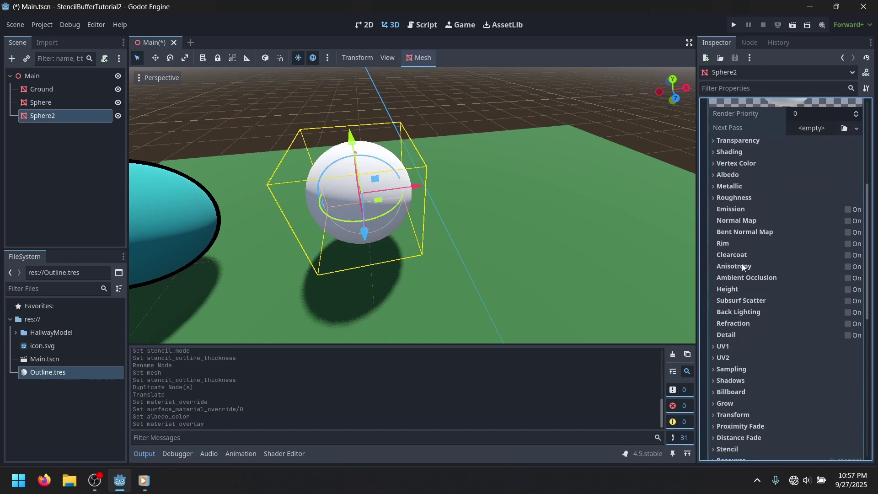
left_click(742, 314)
left_click(795, 327)
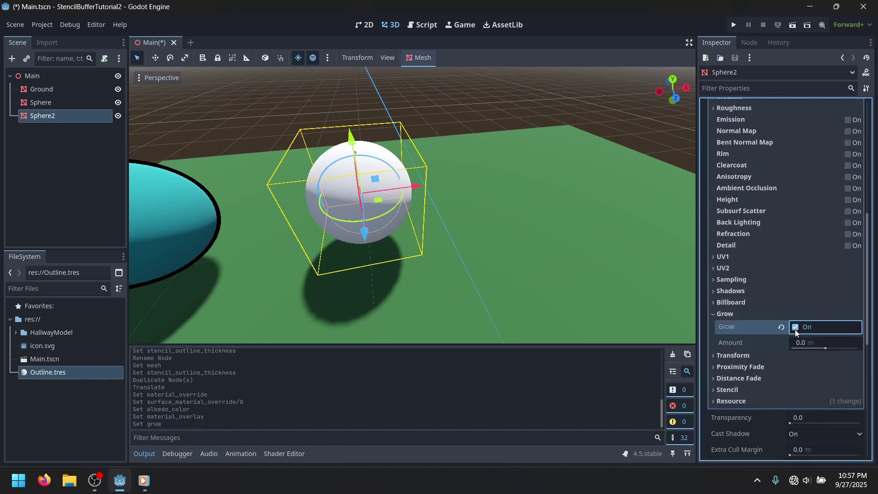
left_click_drag(820, 348, 841, 352)
scroll(819, 316, "up", 6)
left_click(805, 277)
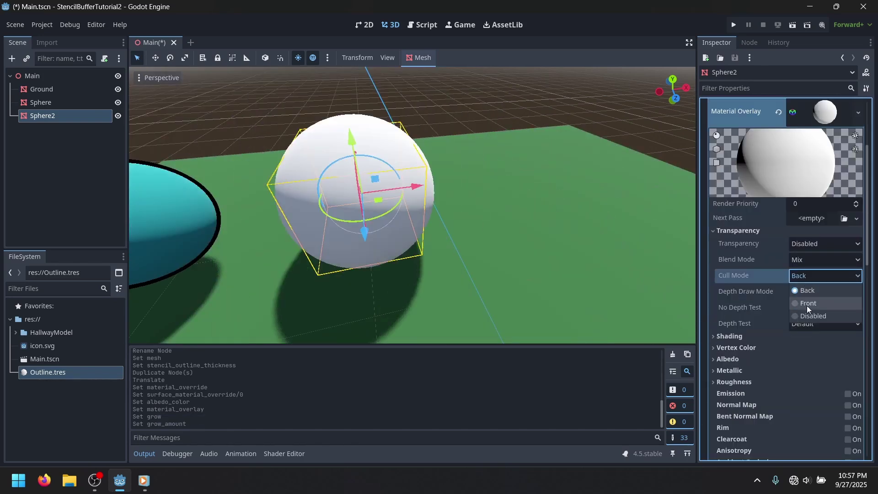
left_click(806, 304)
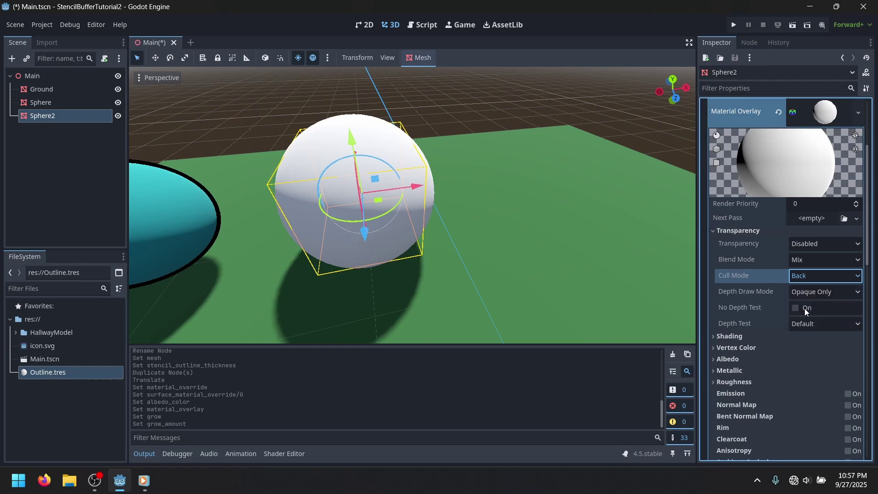
Step: Try smaller Grow amounts on Sphere2's overlay material, including -0.22 m, and undo the last two changes
scroll(819, 275, "down", 10)
left_click_drag(826, 174, 823, 175)
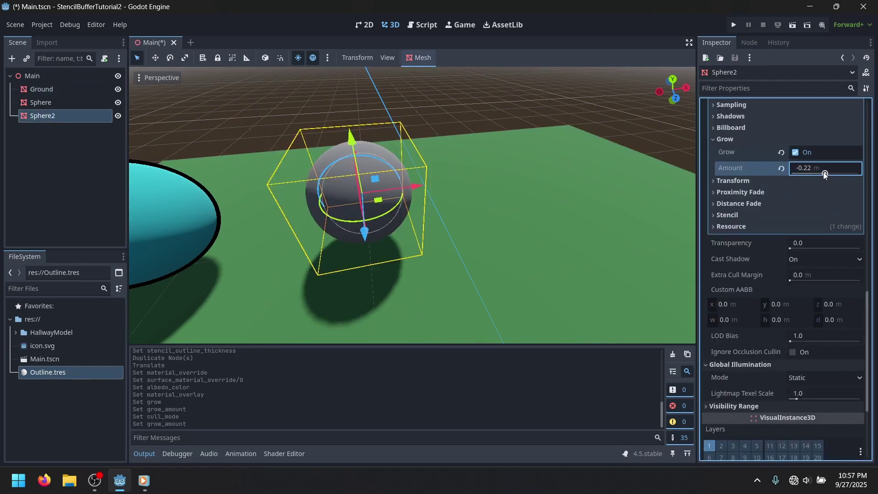
key("ctrl+z")
key("ctrl+z")
scroll(825, 260, "up", 10)
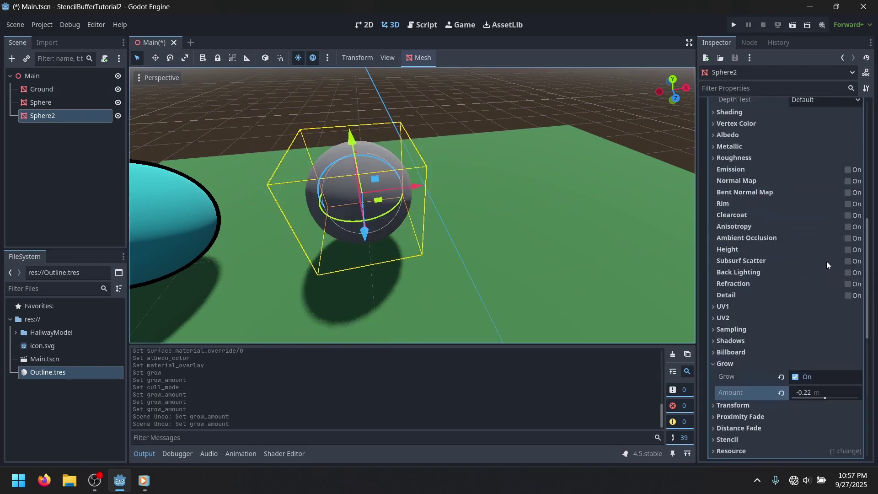
Step: Set the Grow amount of Sphere2's overlay material to 0.01 m
scroll(800, 256, "down", 3)
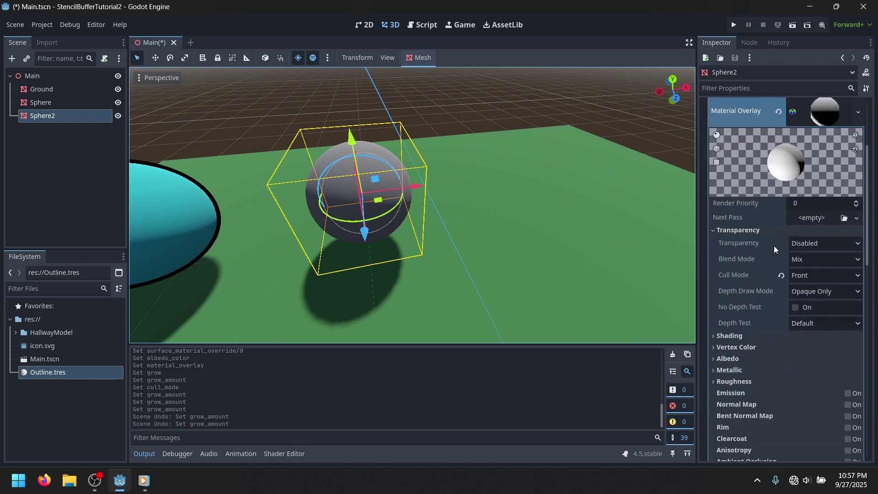
scroll(787, 265, "down", 8)
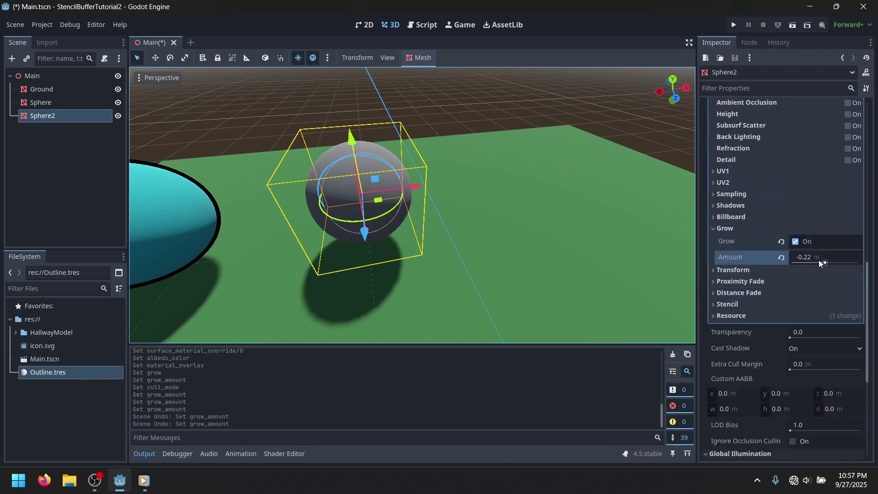
left_click(826, 258)
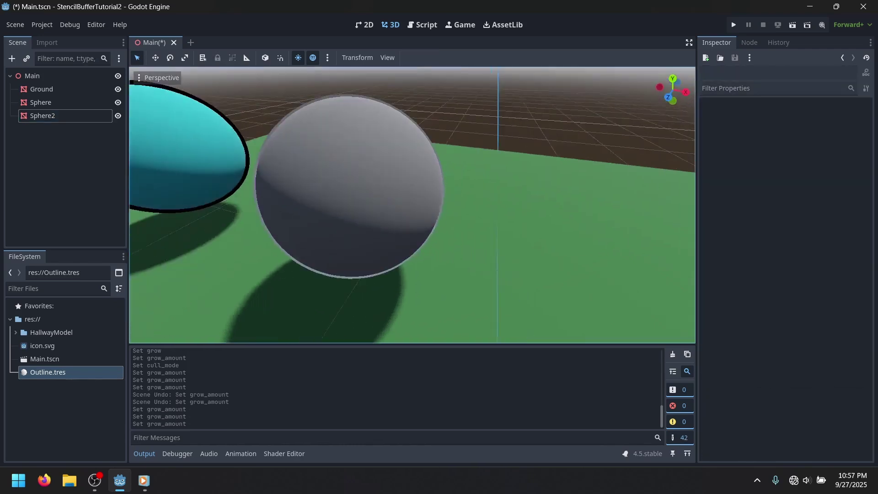
left_click(366, 197)
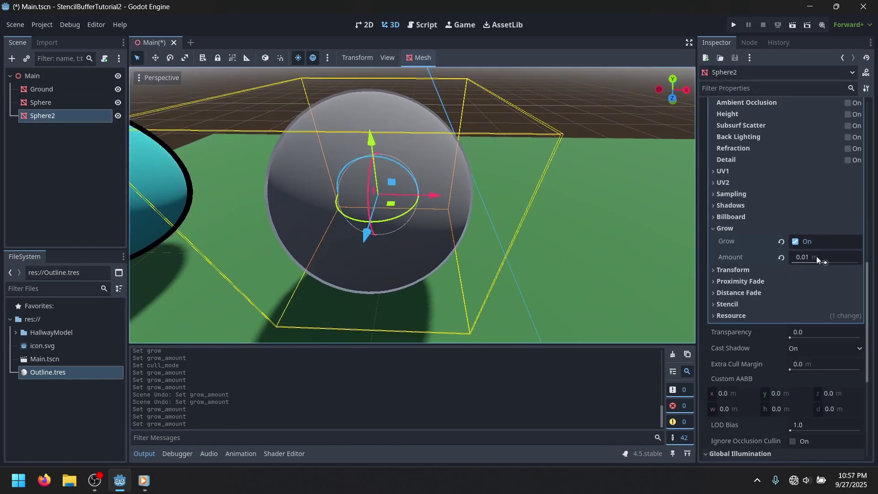
Step: Set the albedo color of Sphere2's overlay material to black
scroll(813, 233, "up", 9)
scroll(805, 265, "down", 3)
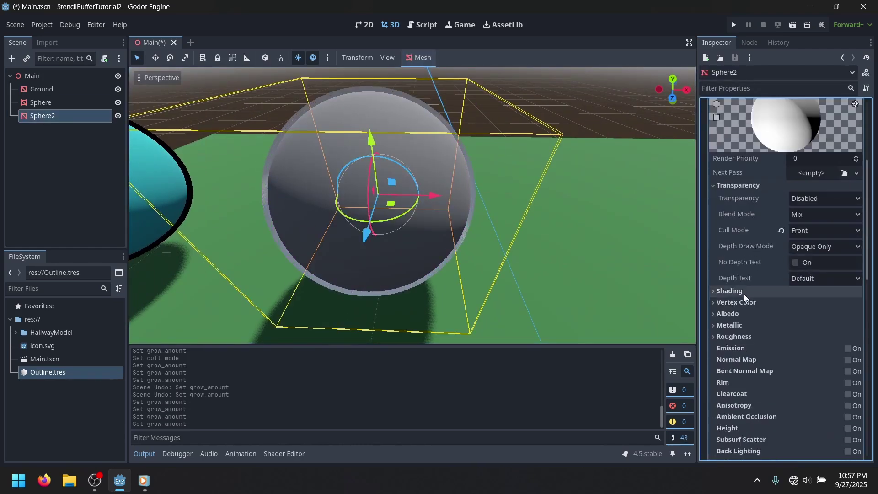
left_click(737, 314)
left_click(819, 326)
left_click_drag(869, 129, 868, 160)
left_click(677, 164)
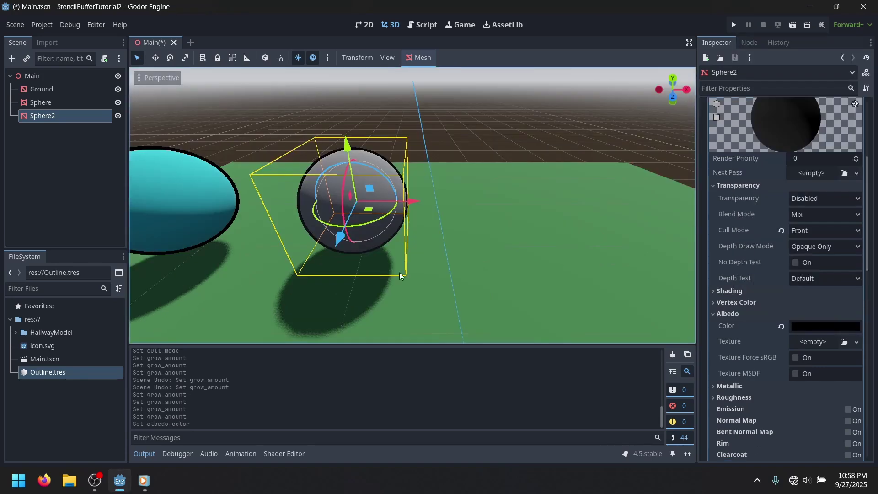
Step: Duplicate Sphere2 and move the copy along the X axis so that it overlaps the grey sphere
left_click(429, 156)
right_click_drag(429, 164, 405, 164)
key("a")
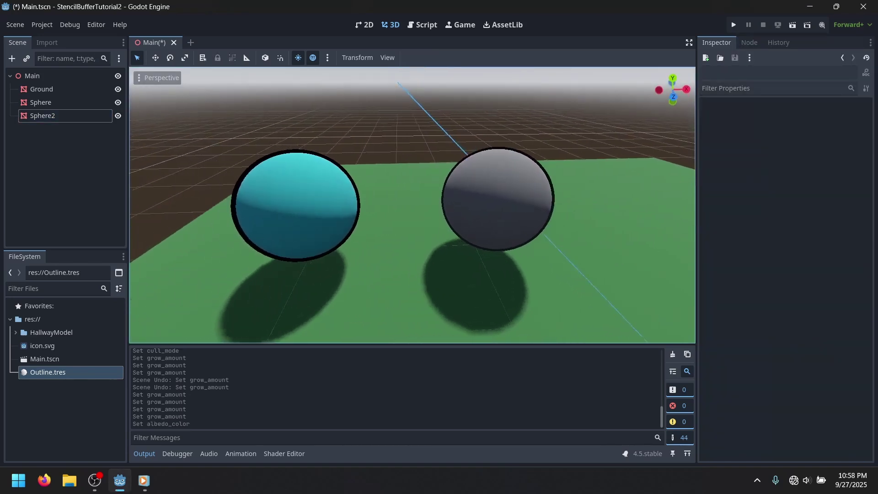
key("d")
middle_click_drag(451, 165, 427, 212)
left_click(425, 212)
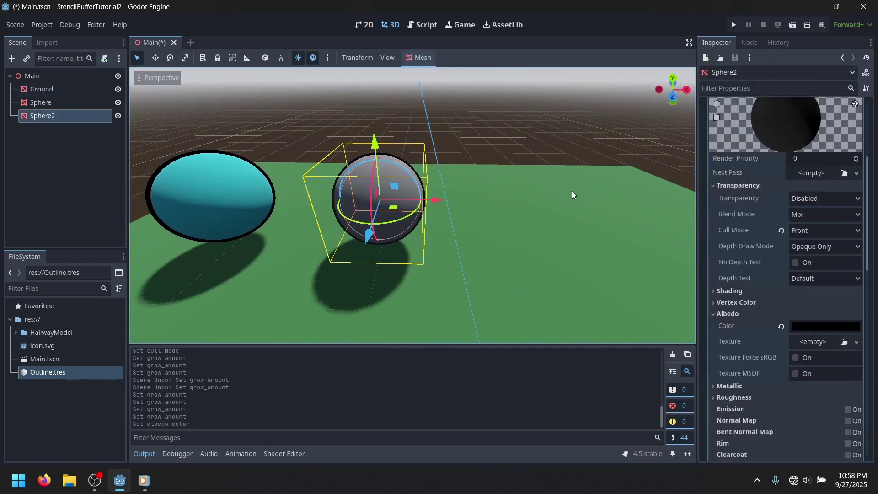
key("ctrl+d")
left_click_drag(435, 200, 479, 201)
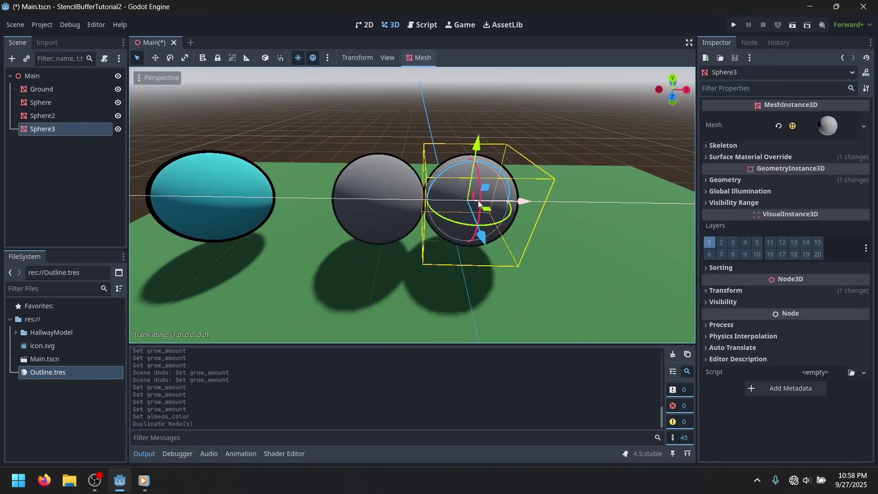
left_click_drag(472, 200, 498, 202)
left_click_drag(513, 201, 483, 201)
Step: Examine the outlines of the two overlapping grey spheres from different angles
left_click(522, 145)
key("d")
right_click_drag(522, 146, 426, 147)
middle_click_drag(320, 183, 373, 134)
key("a")
right_click_drag(366, 186, 394, 185)
key("d")
right_click_drag(337, 153, 364, 153)
key("a")
right_click_drag(364, 183, 411, 183)
key("a")
Step: Delete the Sphere3 and Sphere2 nodes
left_click(408, 157)
key("Delete")
left_click(421, 255)
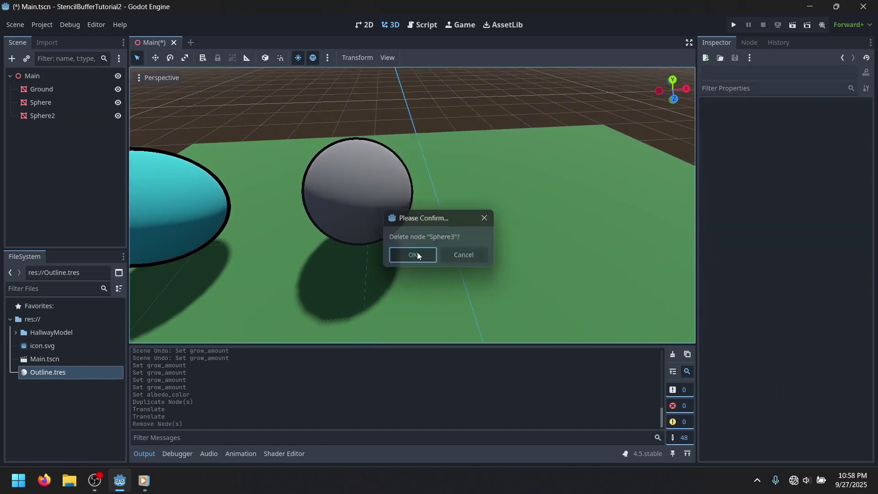
left_click(377, 221)
key("Delete")
left_click(429, 253)
Step: Duplicate the stencil-outlined Sphere and move the copy along the X axis so that it partly overlaps the original
right_click_drag(441, 257, 400, 238)
key("w")
left_click(335, 239)
right_click_drag(338, 241, 356, 241)
key("a")
middle_click_drag(348, 229, 436, 254)
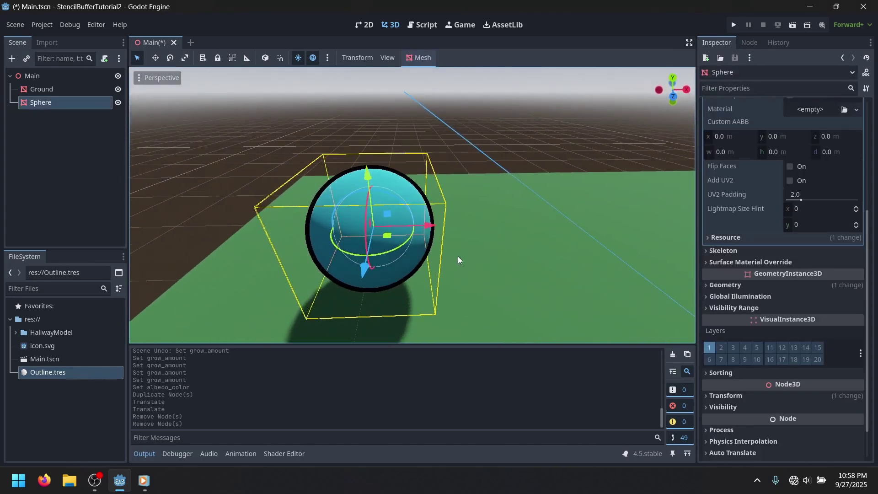
key("ctrl+d")
left_click_drag(429, 228, 486, 220)
key("Escape")
Step: Examine the stencil outline around the two overlapping blue spheres from different distances and angles
key("d")
right_click_drag(440, 211, 217, 140)
key("a")
key("s")
key("d")
key("w")
right_click_drag(545, 228, 332, 217)
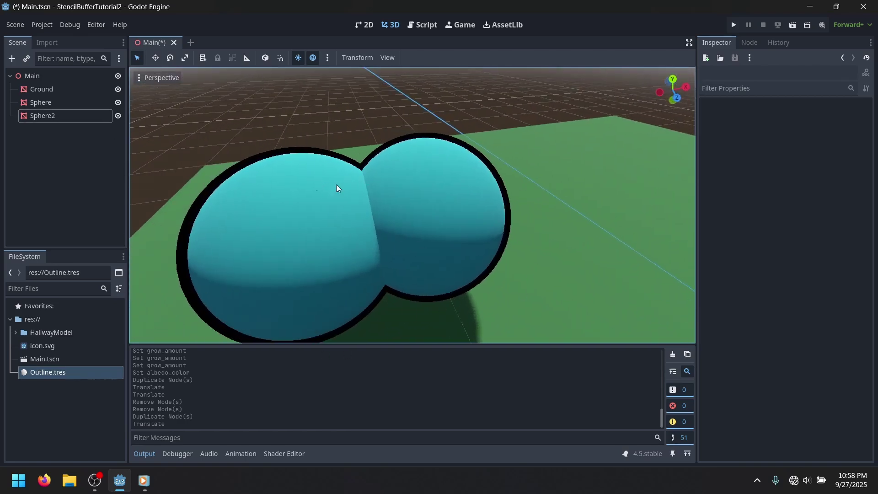
key("s")
right_click_drag(345, 188, 438, 239)
key("d")
key("a")
key("w")
key("d")
key("a")
key("s")
key("a")
key("w")
Step: Delete the duplicated blue sphere, Sphere2
left_click(75, 117)
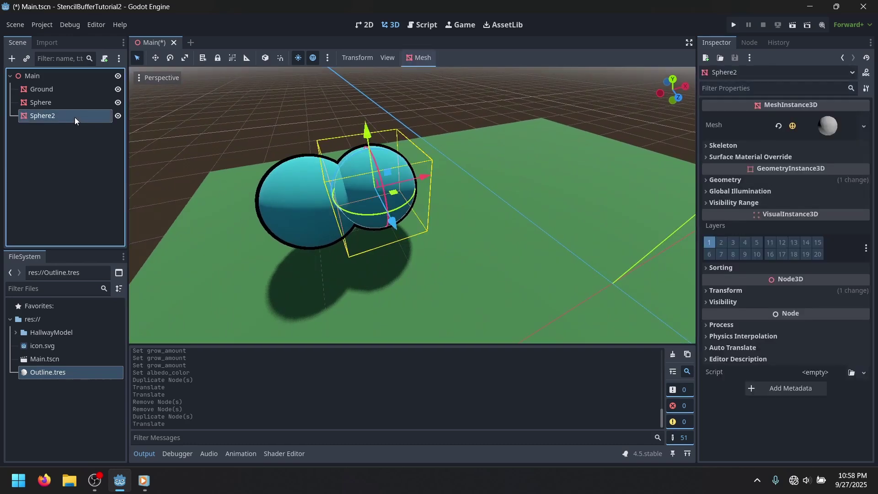
key("Delete")
Step: Set both the diffuse mode and the specular mode of Outline.tres to Toon
left_click(823, 185)
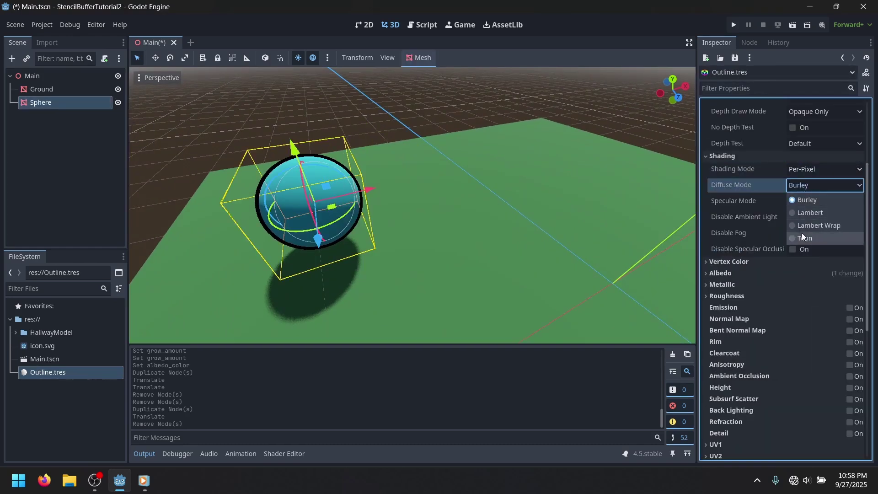
left_click(805, 238)
left_click(806, 202)
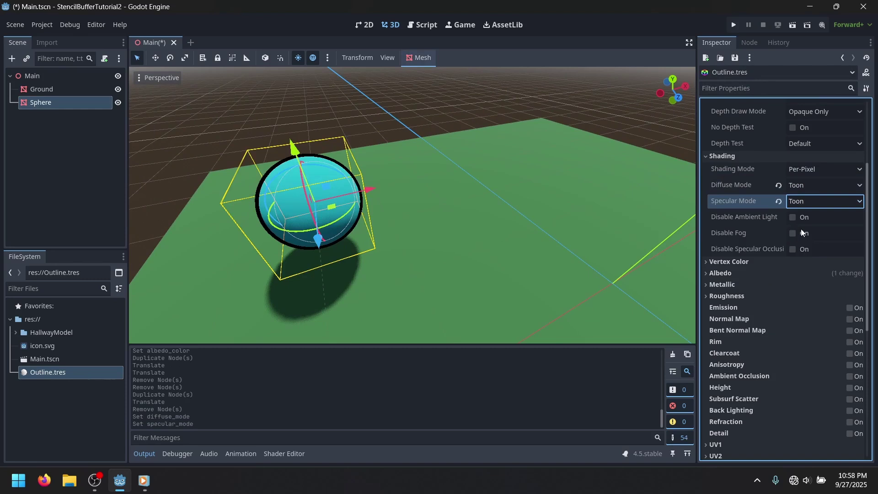
Step: Set the roughness of Outline.tres to 0.0
scroll(816, 221, "down", 1)
scroll(724, 228, "up", 1)
left_click(727, 296)
left_click_drag(805, 313, 778, 312)
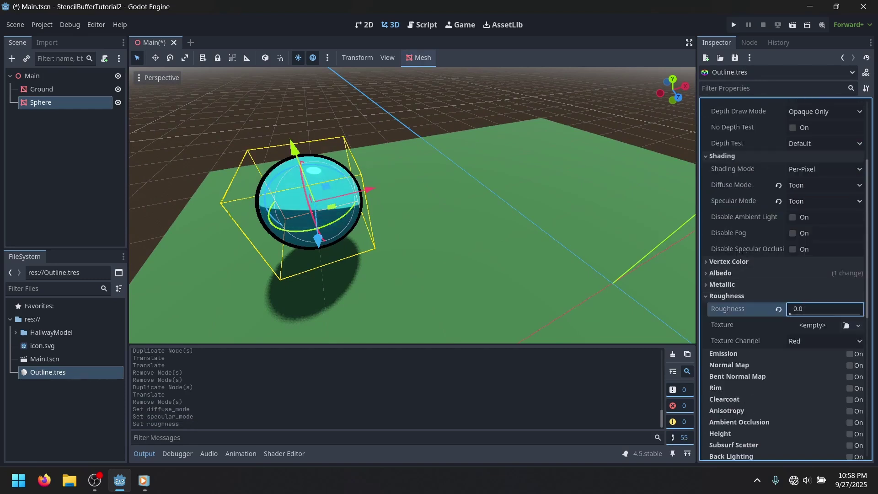
left_click(715, 284)
left_click(753, 285)
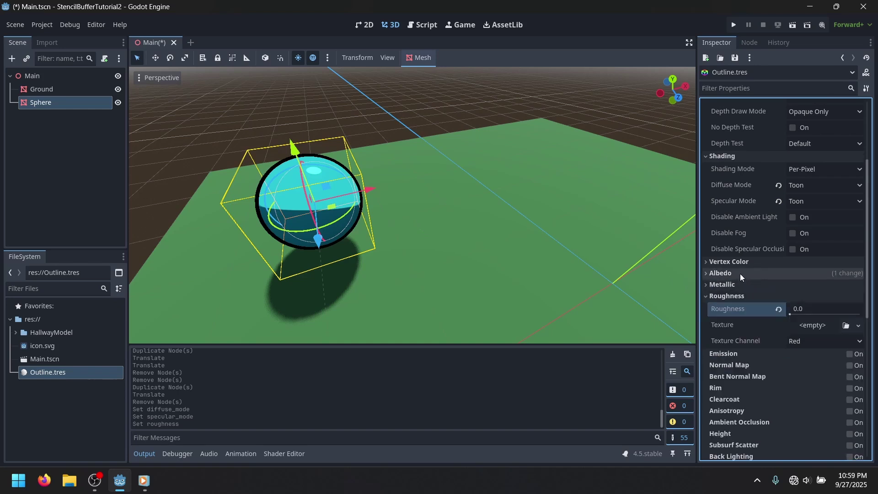
left_click(777, 297)
scroll(789, 310, "up", 3)
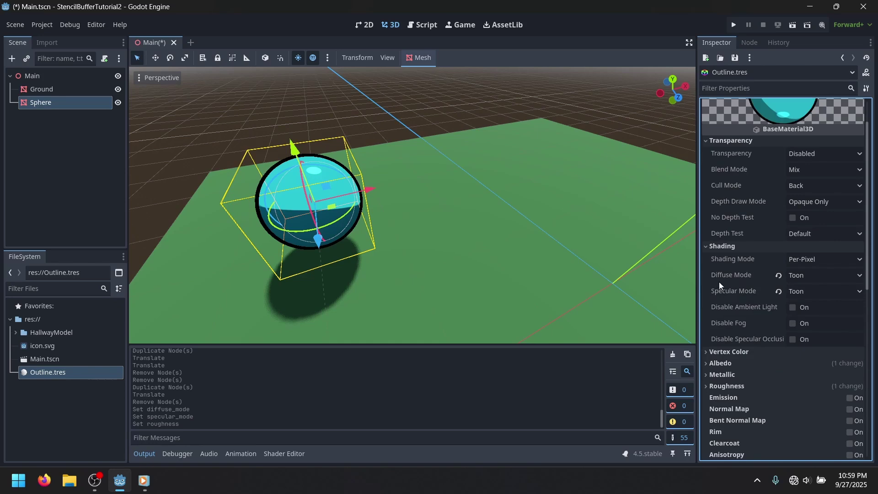
Step: Move the Sphere along the X axis closer to the edge of the green ground
left_click(408, 97)
right_click_drag(408, 97, 430, 114)
key("a")
key("w")
left_click(45, 103)
left_click_drag(417, 194, 385, 196)
left_click(463, 204)
Step: Add a MeshInstance3D node under Main and rename it Sphere2
key("d")
key("s")
right_click_drag(464, 205, 461, 211)
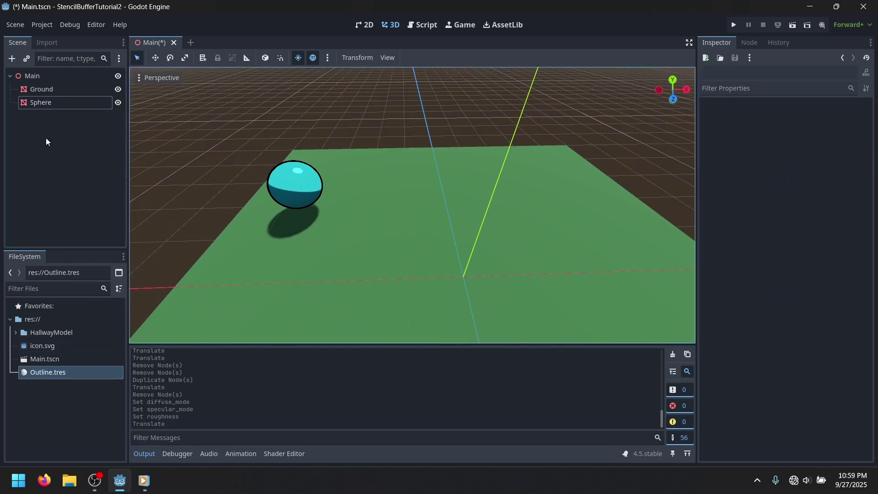
left_click(73, 77)
key("ctrl+a")
double_click(476, 231)
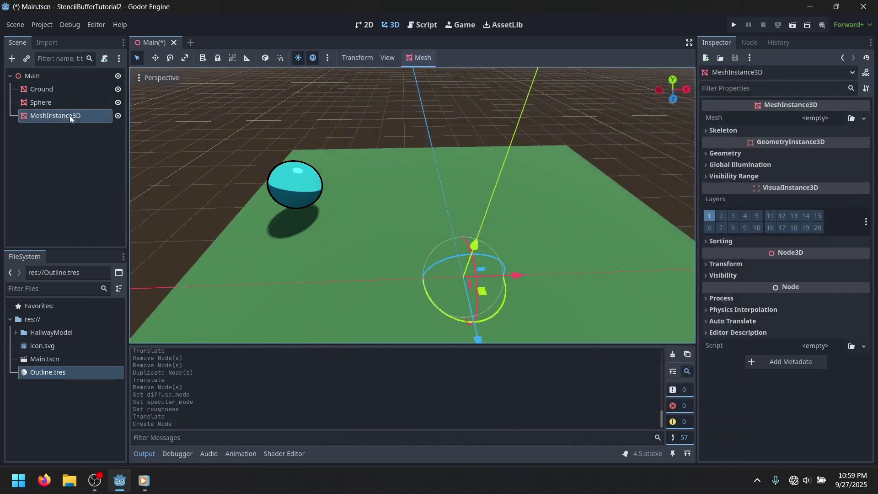
double_click(74, 116)
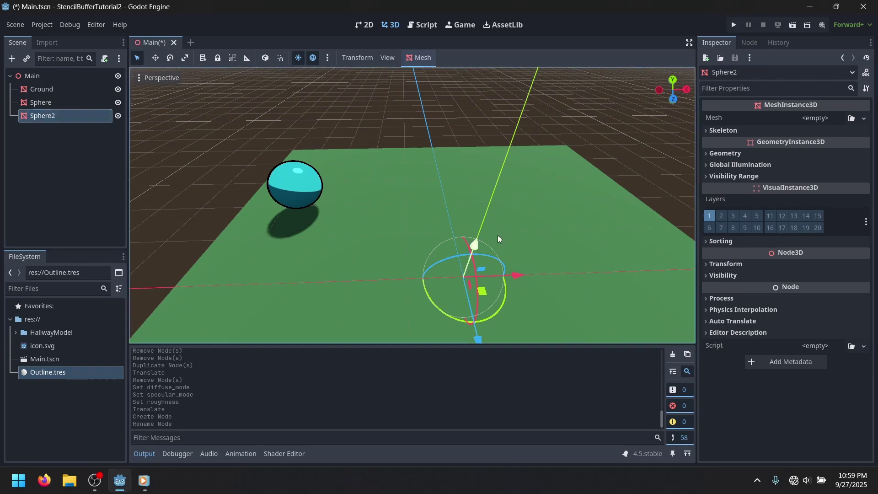
Step: Give Sphere2 a CapsuleMesh and move it above the ground, next to the outlined sphere
left_click(864, 119)
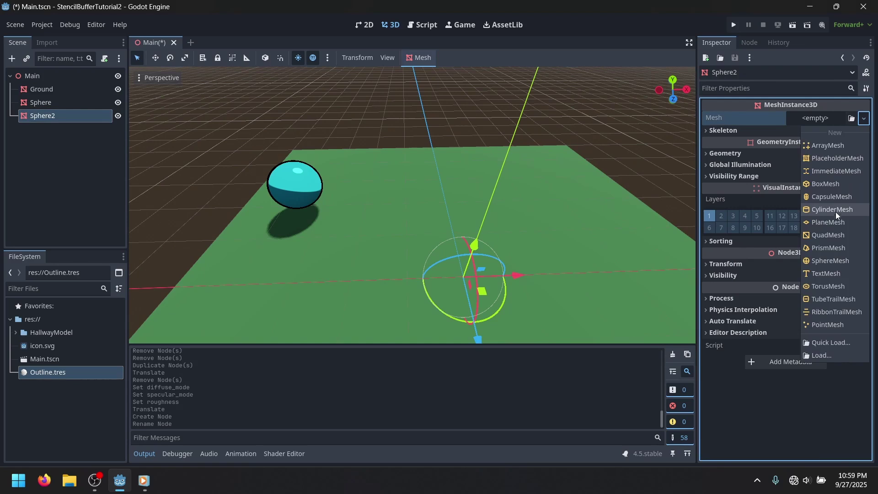
left_click(824, 197)
left_click_drag(478, 337, 465, 204)
left_click_drag(516, 168, 448, 166)
left_click_drag(386, 209, 381, 194)
Step: Create a StandardMaterial3D resource named XRay.tres in res:// and apply it to the capsule
right_click(50, 319)
mouse_move(73, 325)
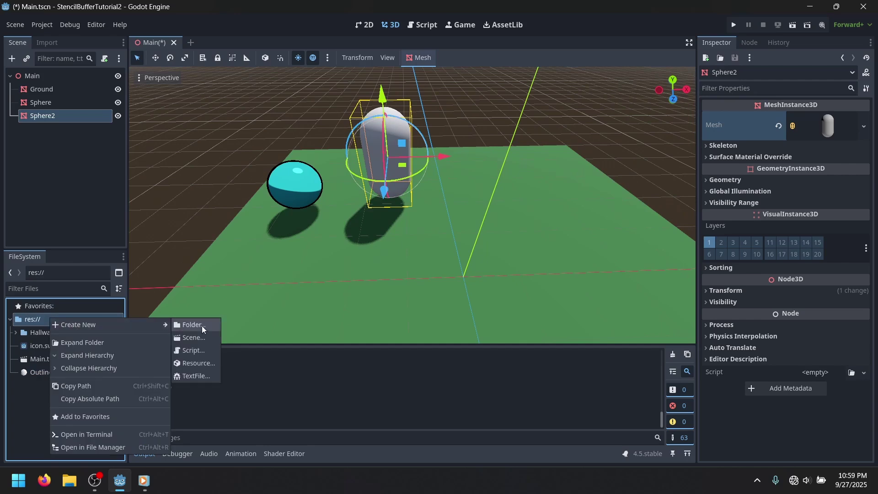
left_click(201, 362)
double_click(447, 226)
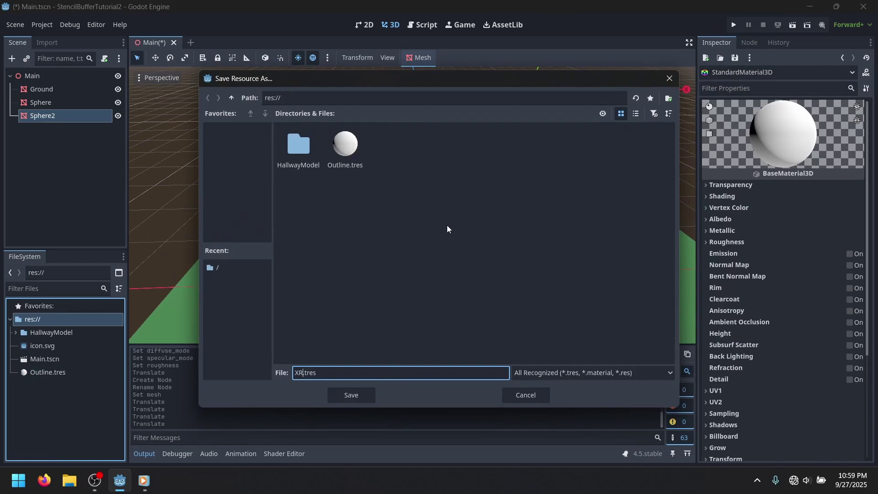
type("XRay")
key("Return")
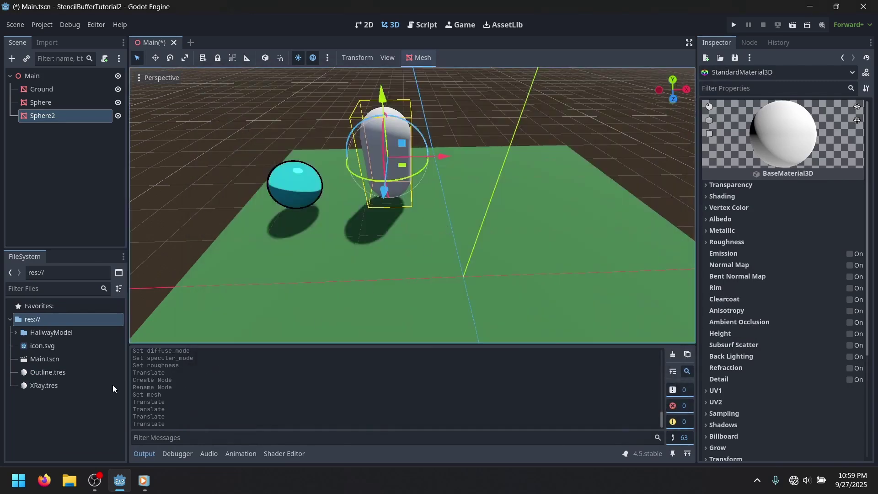
left_click_drag(103, 386, 387, 135)
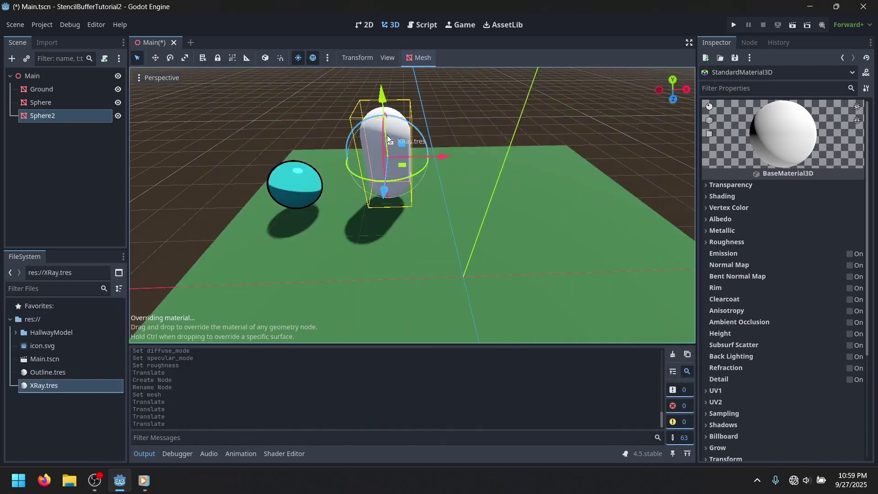
Step: Set the stencil mode of XRay.tres to X-Ray and reposition the capsule on the green ground
double_click(71, 388)
scroll(762, 275, "down", 5)
left_click(746, 348)
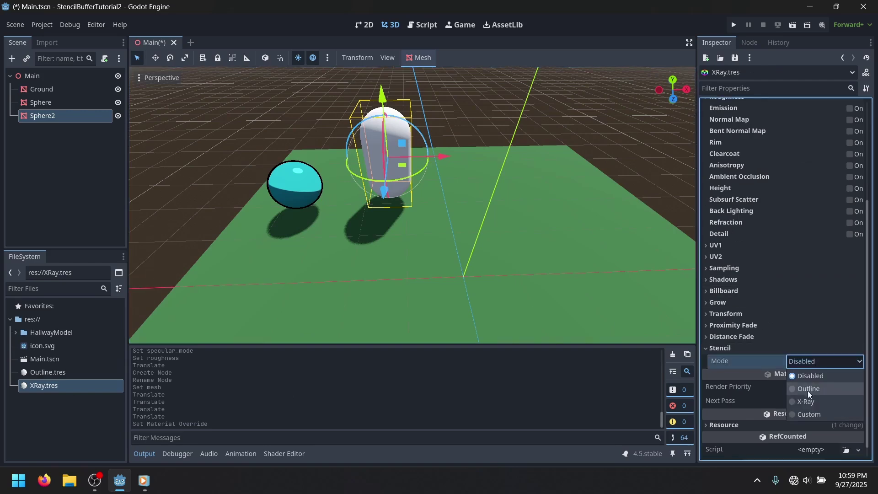
left_click(806, 402)
scroll(801, 348, "down", 3)
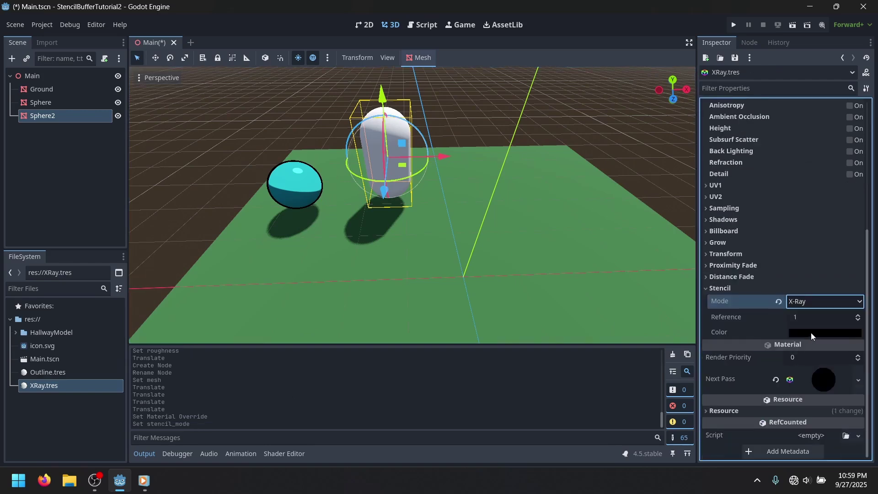
middle_click_drag(613, 158, 500, 179)
left_click_drag(436, 207, 475, 200)
Step: Add a MeshInstance3D node with a PlaneMesh under Main
right_click(55, 76)
left_click(75, 86)
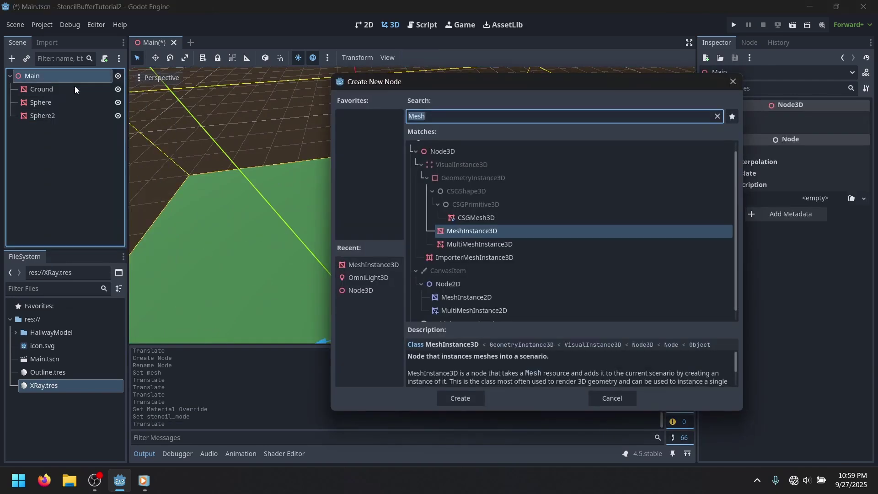
type("meshinstance3d")
key("Return")
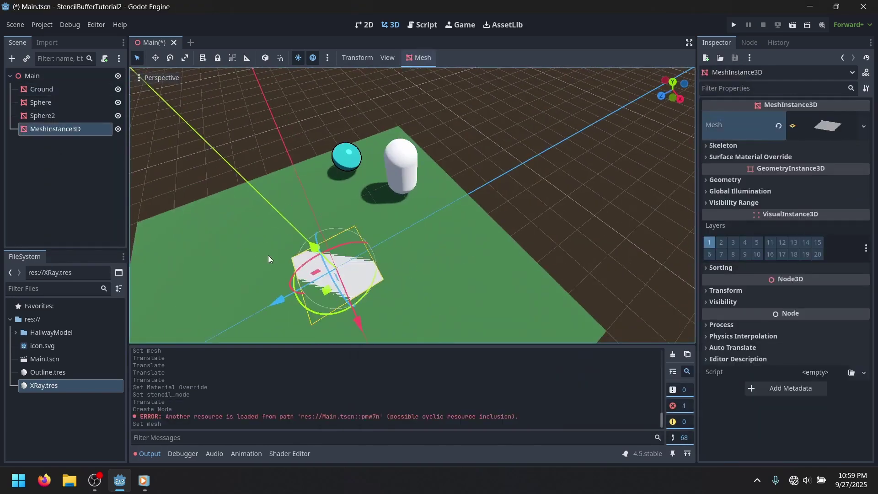
Step: Undo the trial moves and rotation of the new plane
key("ctrl+z")
key("ctrl+z")
key("ctrl+z")
key("ctrl+z")
Step: Rotate the new plane upright and move it in front of the capsule as a wall
left_click_drag(300, 234, 288, 289)
middle_click_drag(348, 257, 316, 243)
left_click_drag(462, 231, 494, 230)
middle_click_drag(366, 238, 467, 196)
left_click_drag(469, 195, 402, 202)
left_click_drag(357, 135, 356, 115)
Step: Examine from several angles how the capsule shows through the upright plane
left_click(470, 125)
key("w")
mouse_move(470, 124)
right_mouse_down()
mouse_move(444, 126)
mouse_move(444, 114)
mouse_move(467, 115)
right_mouse_up()
key("d")
key("a")
key("d")
key("w")
key("a")
key("s")
key("a")
right_click_drag(407, 142, 328, 122)
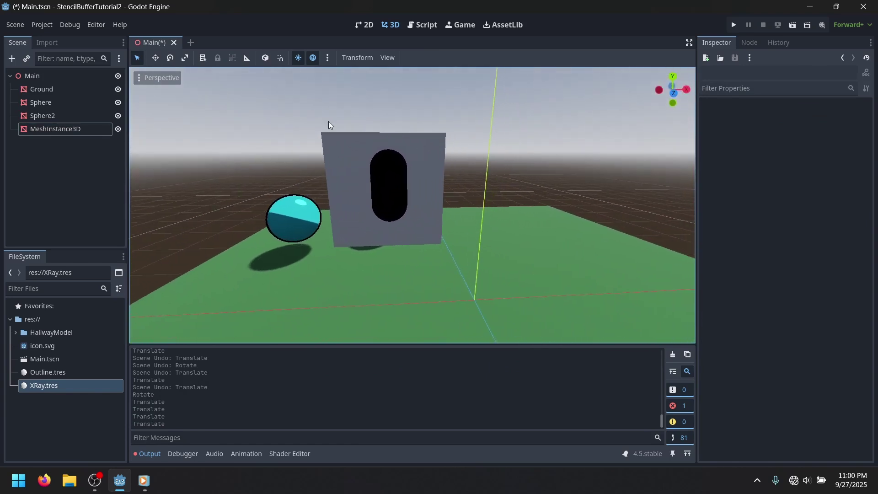
double_click(62, 129)
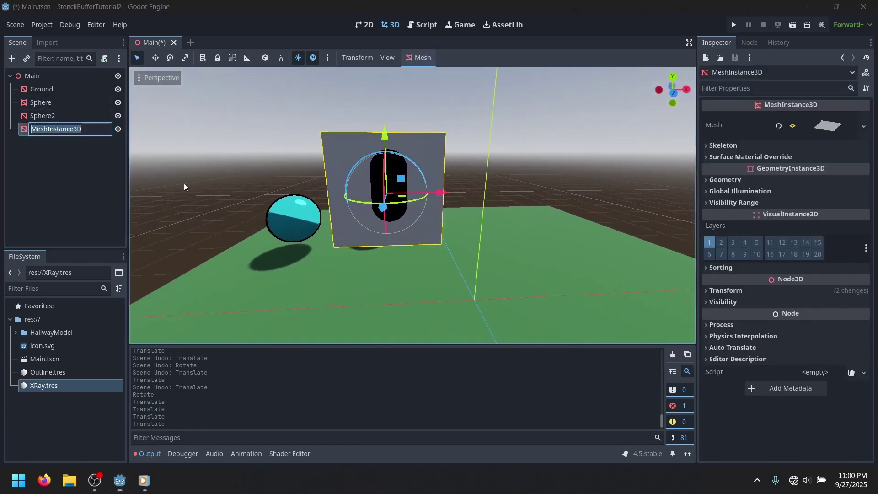
left_click(549, 160)
right_click_drag(508, 196, 478, 200)
Step: Open the stencil color of XRay.tres for editing
double_click(60, 116)
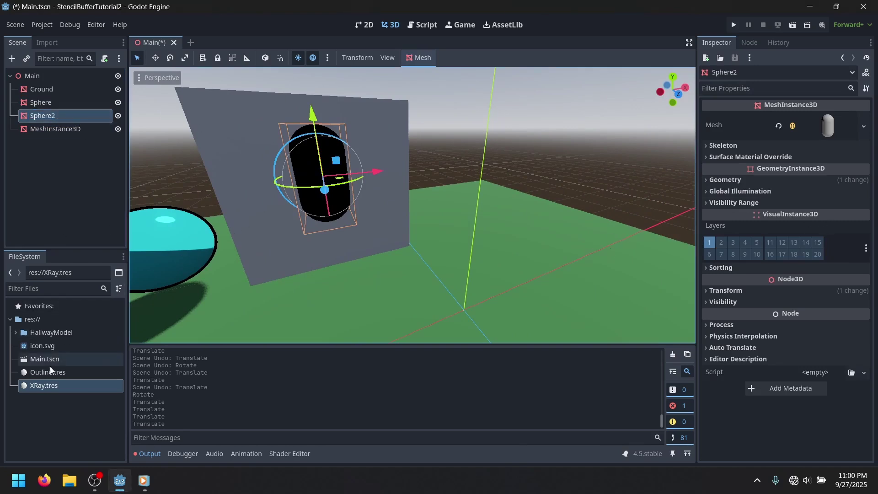
double_click(45, 387)
left_click(804, 334)
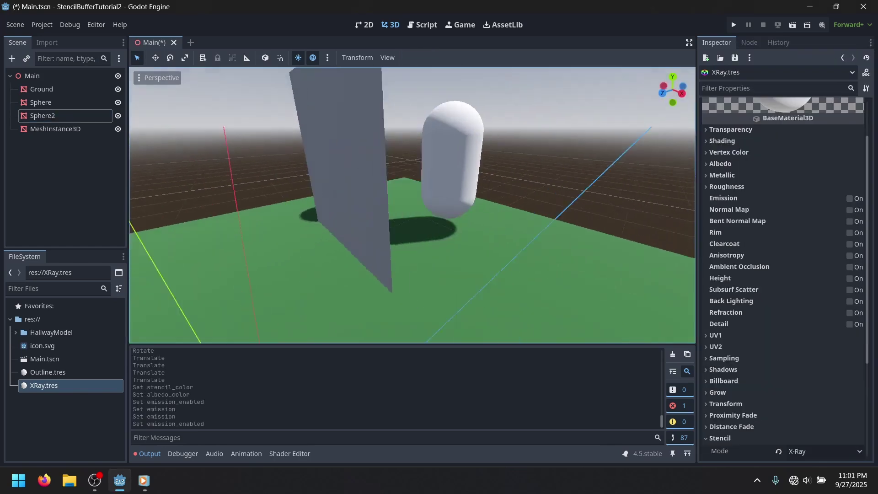
Step: Rename the plane's MeshInstance3D node to Wall
right_click_drag(412, 205, 471, 197)
right_click_drag(343, 220, 486, 243)
right_click_drag(354, 227, 356, 237)
scroll(804, 270, "up", 3)
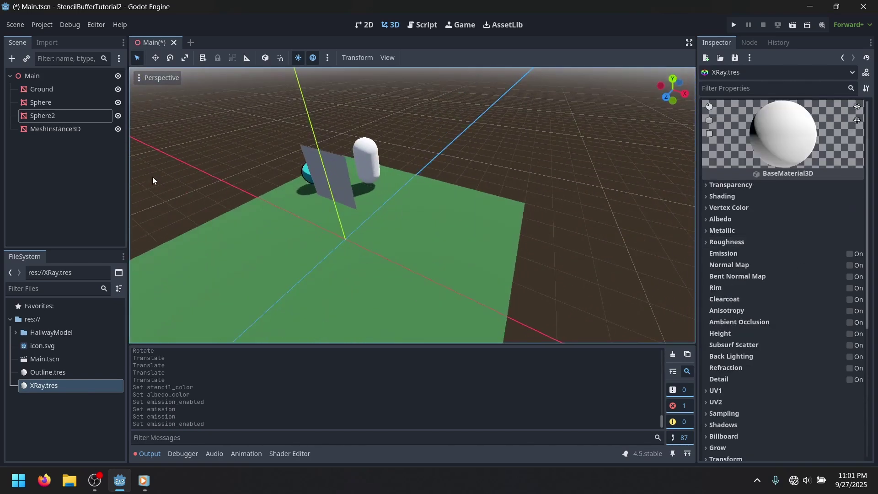
double_click(66, 130)
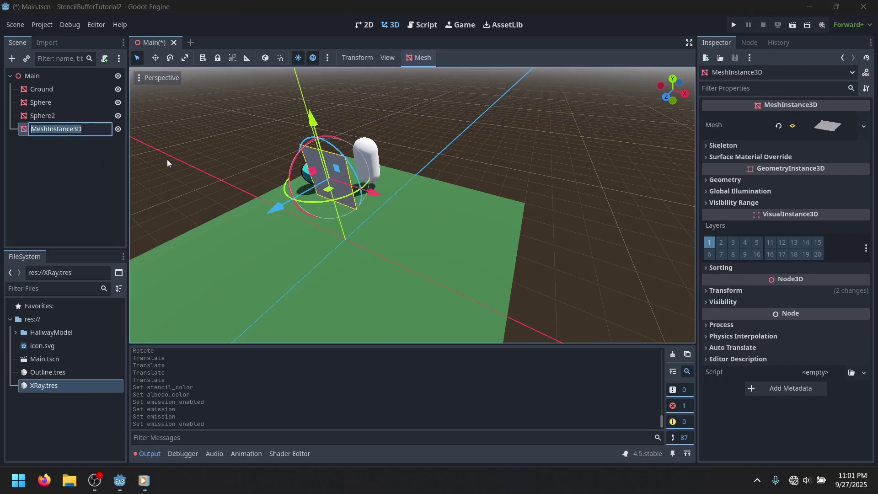
type("Wall")
key("Return")
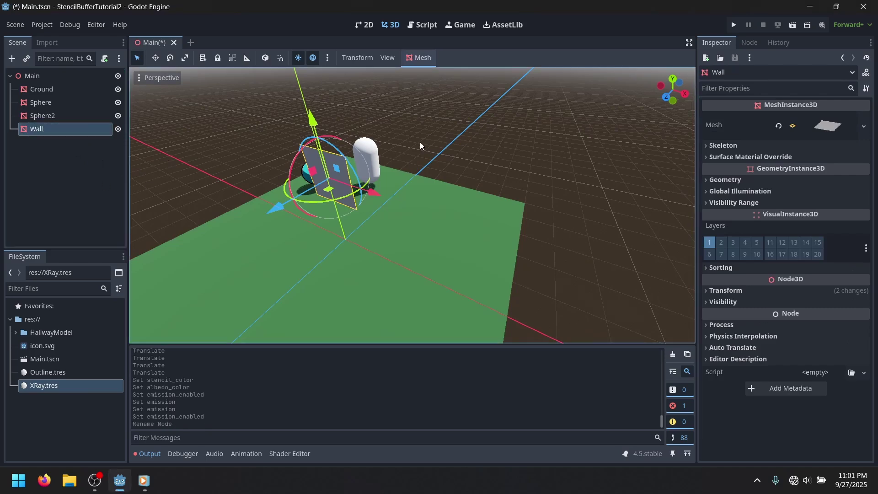
left_click(420, 146)
Step: Instantiate Hallway.tscn from the HallwayModel folder under Main
left_click(40, 76)
right_click(40, 75)
left_click(18, 235)
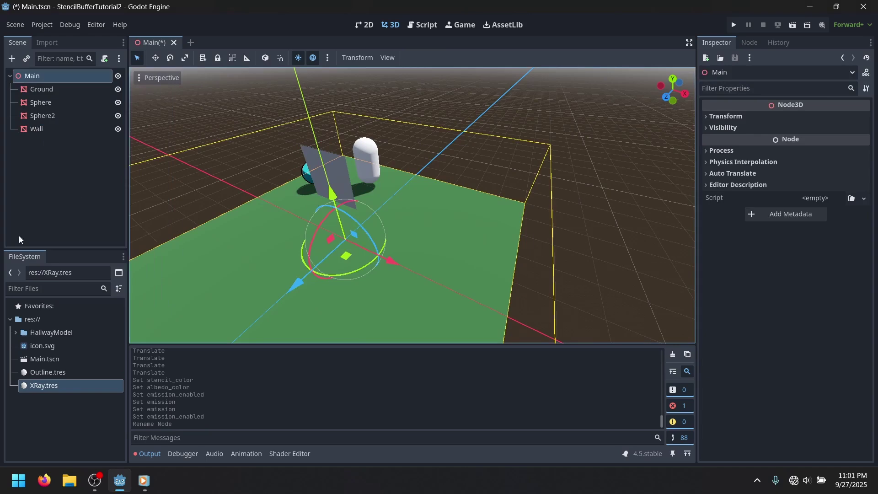
left_click(16, 332)
left_click_drag(51, 372, 64, 91)
Step: Move the Hallway along its X and Z axes to the far side of the ground, beyond the capsule
left_click(388, 261)
key("ctrl+z")
left_click_drag(392, 264, 462, 282)
left_click_drag(365, 319, 450, 120)
Step: Examine the Hallway's placement relative to the capsule, the Wall and the ground
left_click(600, 202)
key("w")
right_click_drag(599, 202, 572, 171)
key("d")
key("w")
key("s")
key("a")
key("d")
right_click_drag(549, 204, 547, 204)
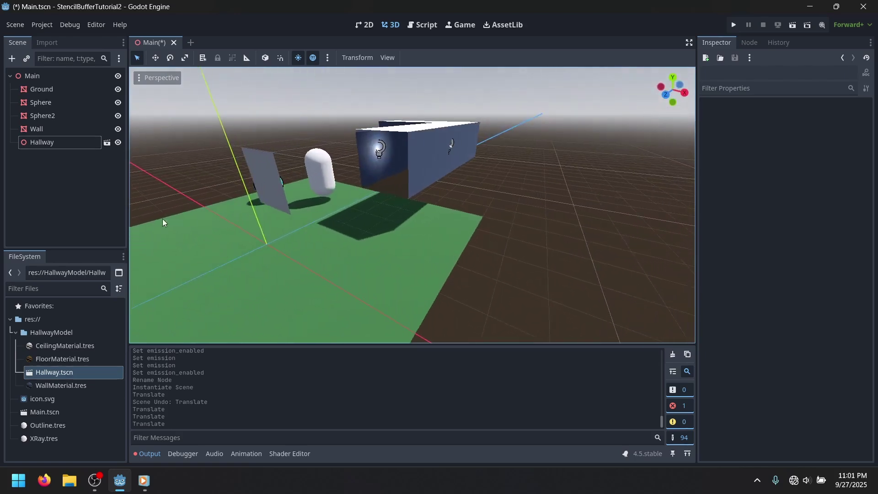
Step: Add a MeshInstance3D named PortalDoor under Main and give it a PlaneMesh
left_click(43, 77)
key("ctrl+a")
type("Mesh")
key("Return")
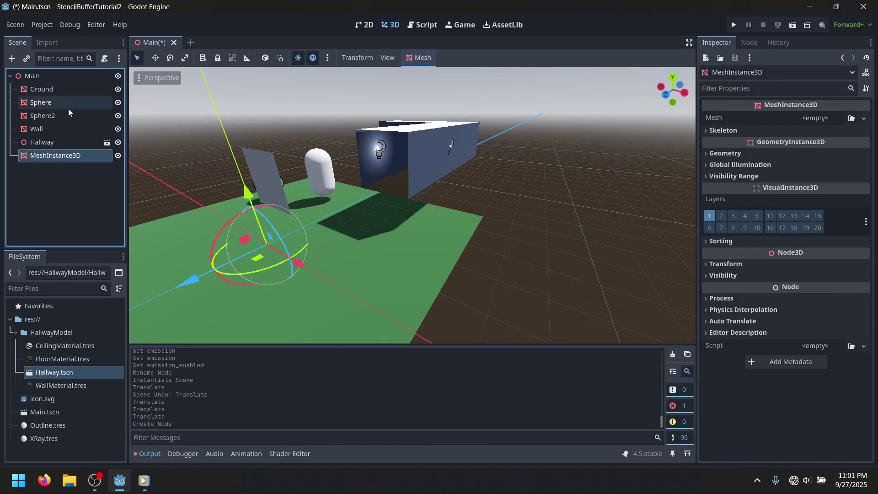
double_click(86, 156)
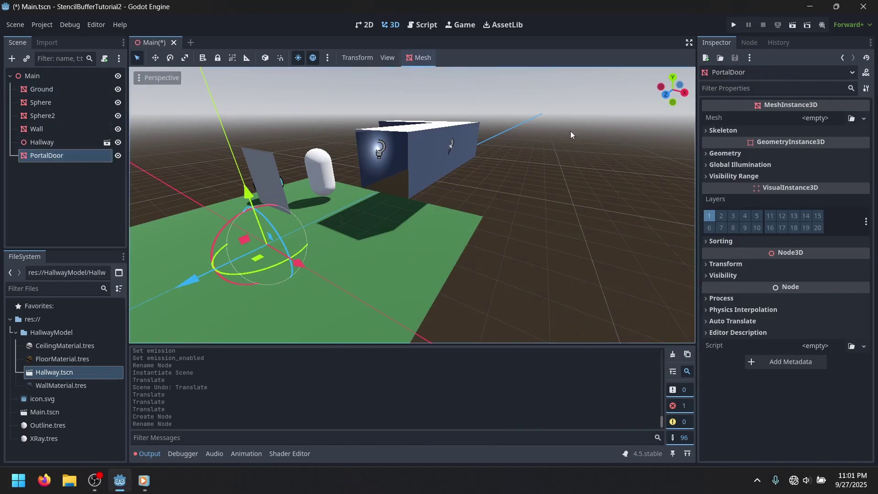
left_click(864, 119)
left_click(829, 222)
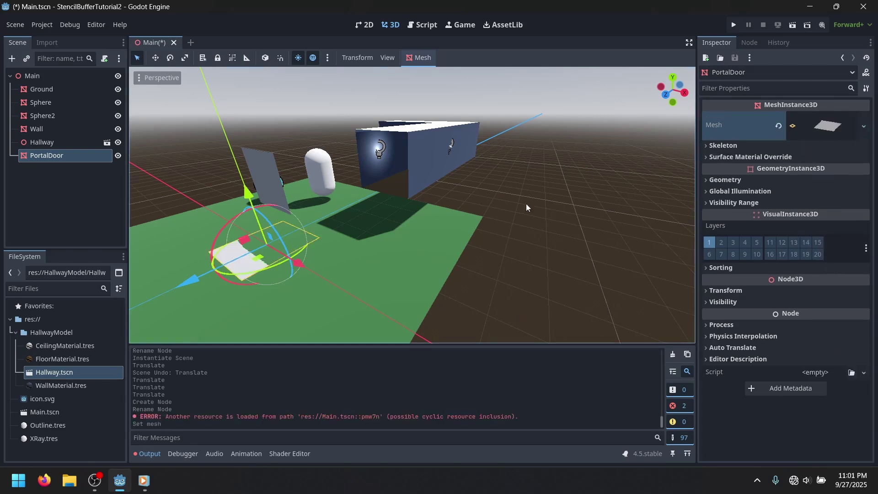
Step: Rotate the PortalDoor plane upright and move it over the Hallway's entrance
left_click_drag(232, 313, 207, 296)
key("ctrl+z")
left_click_drag(248, 193, 232, 157, "ctrl")
middle_click_drag(232, 157, 279, 176)
left_click_drag(330, 203, 427, 158, "ctrl")
middle_click_drag(477, 153, 355, 161)
left_click_drag(358, 203, 471, 189)
left_click(527, 255)
Step: Try geometry transparency values of 0.9 and 0.8 on PortalDoor
middle_click_drag(486, 270, 607, 257)
scroll(465, 209, "up", 4)
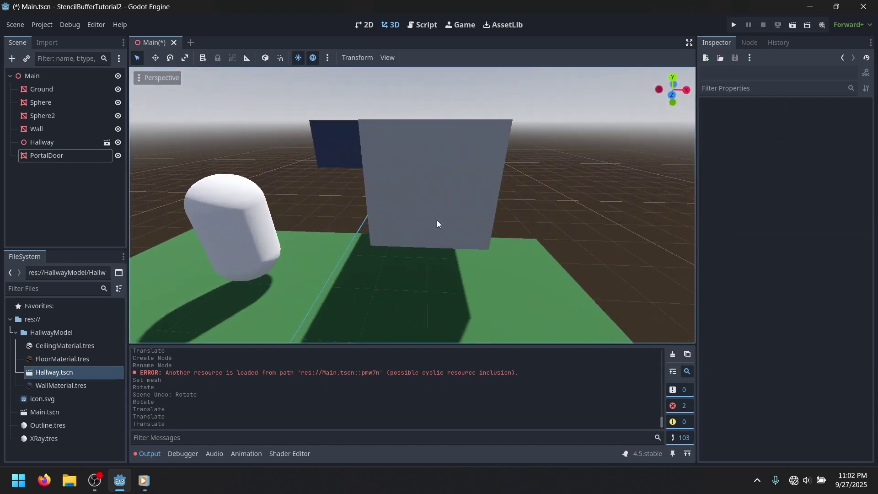
left_click(46, 157)
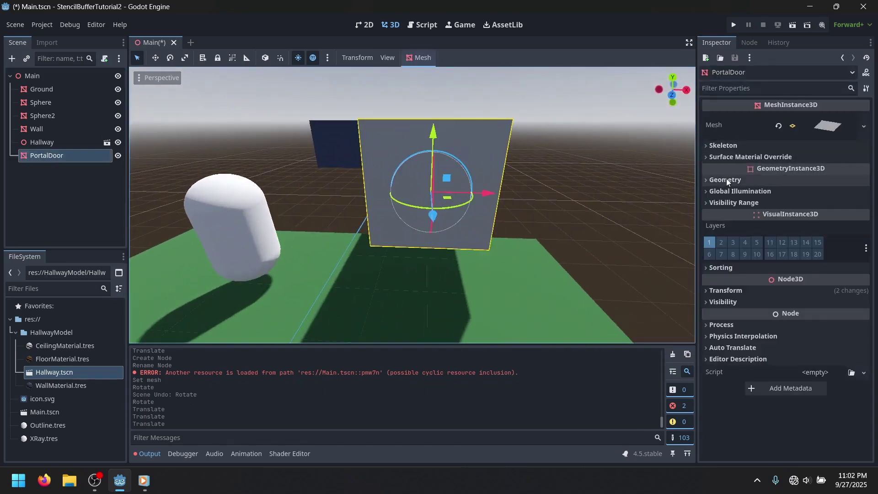
left_click(727, 179)
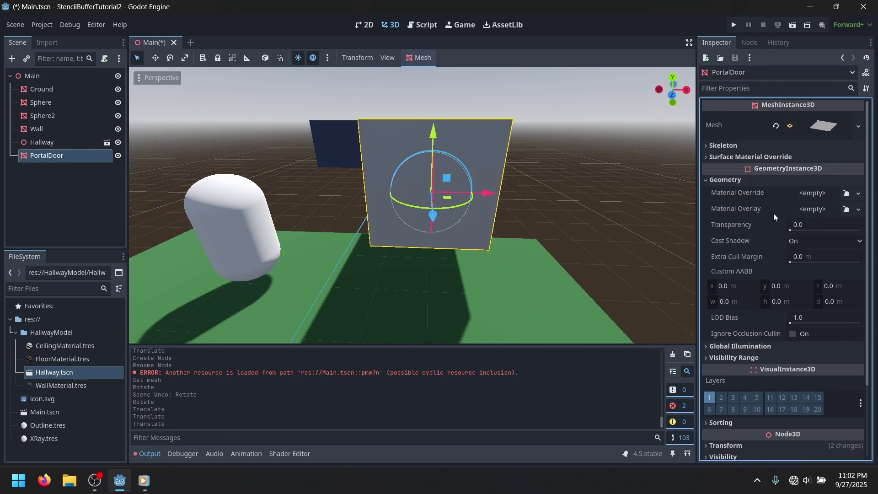
left_click_drag(792, 230, 827, 232)
left_click(828, 232)
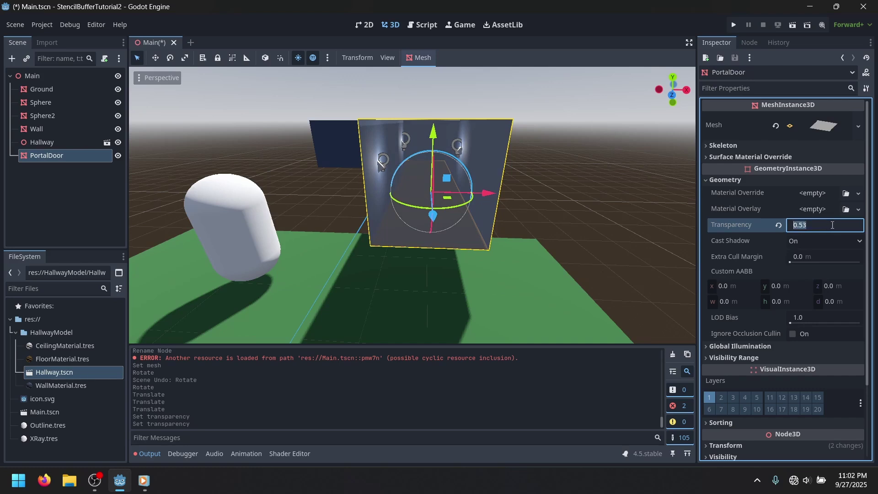
type("0.9")
key("Return")
left_click(832, 224)
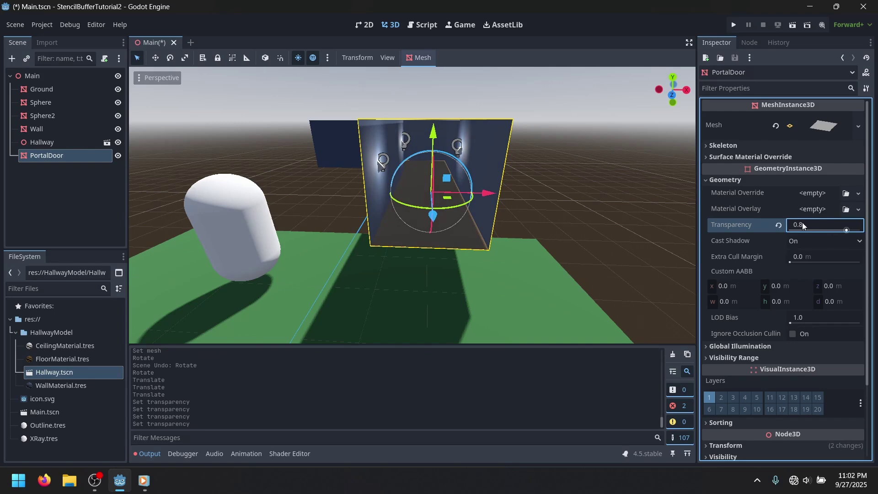
Step: Set the PortalDoor's geometry transparency to 1.0
left_click(599, 212)
key("a")
mouse_move(598, 213)
right_mouse_down()
mouse_move(598, 199)
mouse_move(581, 201)
mouse_move(590, 201)
right_mouse_up()
key("d")
key("w")
key("s")
key("a")
left_click(82, 159)
left_click_drag(846, 230, 861, 231)
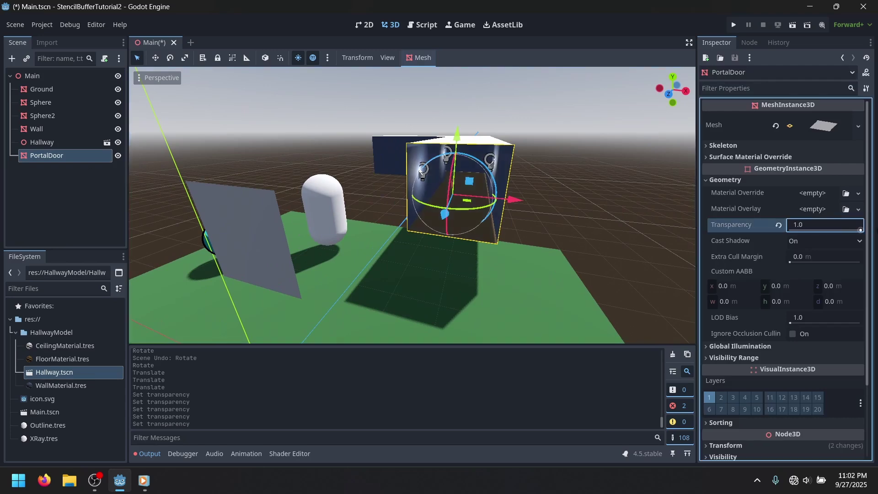
left_click(77, 205)
Step: Create a StandardMaterial3D resource named Portal.tres in res://
left_click(15, 333)
right_click(38, 319)
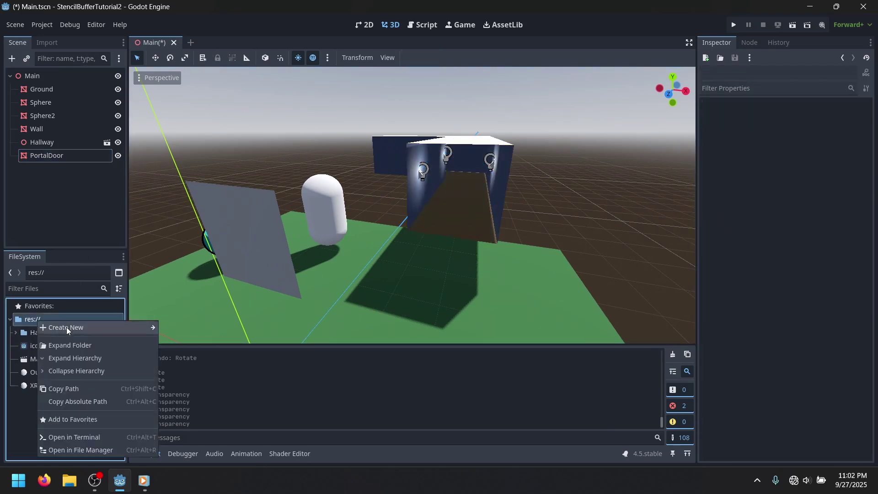
mouse_move(68, 329)
left_click(178, 367)
double_click(479, 230)
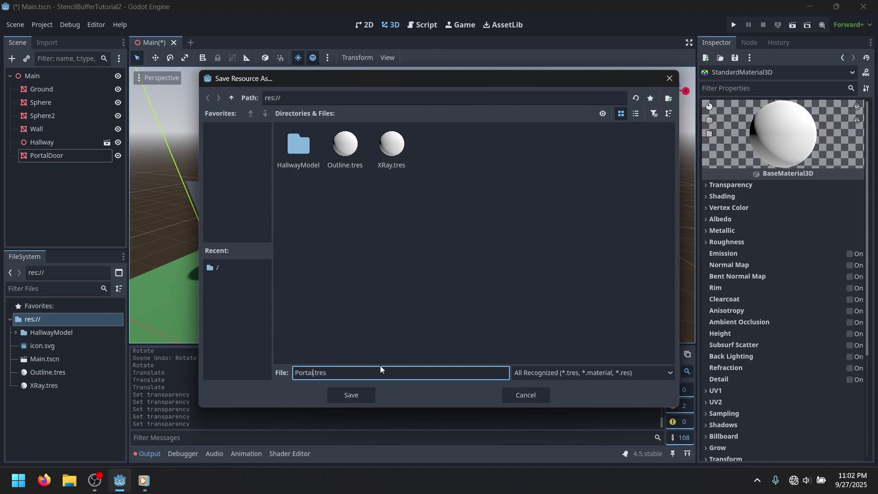
key("Return")
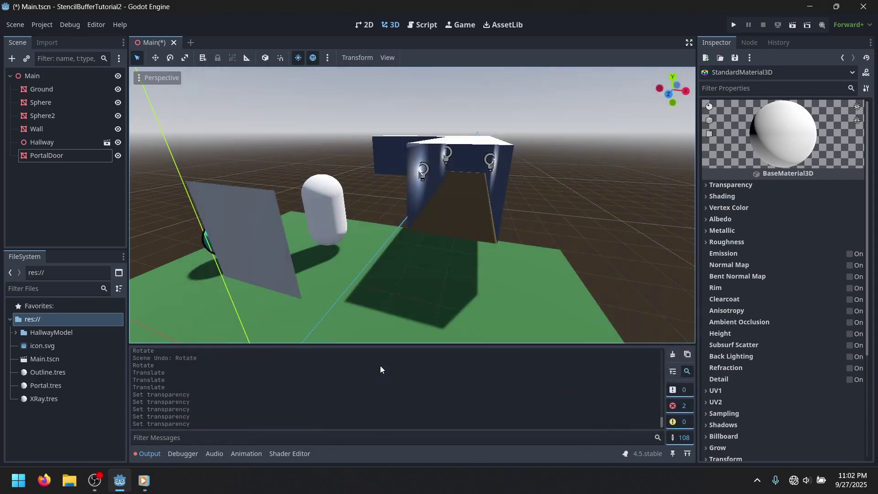
Step: Assign Portal.tres to PortalDoor as its Material Override
left_click_drag(44, 386, 56, 157)
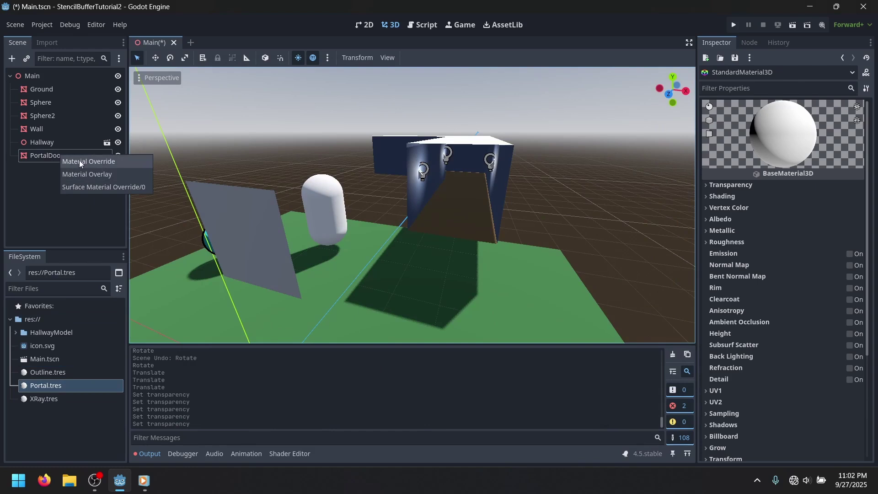
left_click(78, 160)
left_click(78, 157)
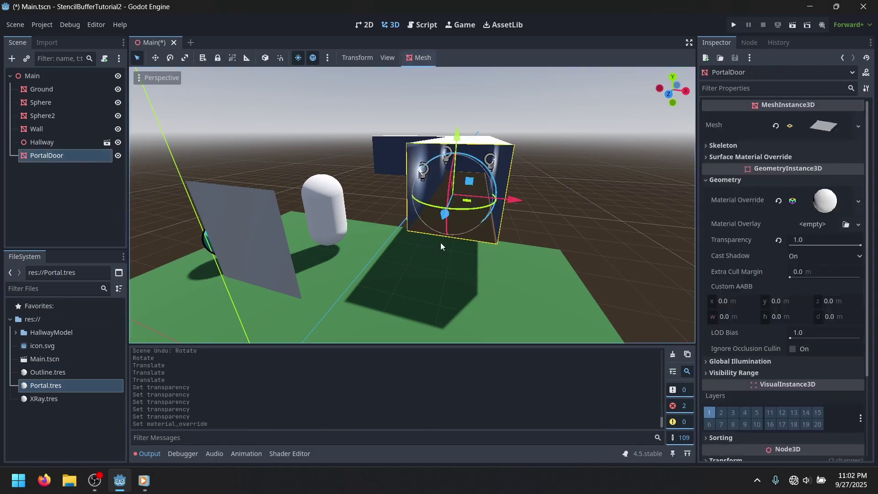
Step: Set the stencil mode of Portal.tres to Custom
left_click(47, 388)
scroll(768, 314, "down", 5)
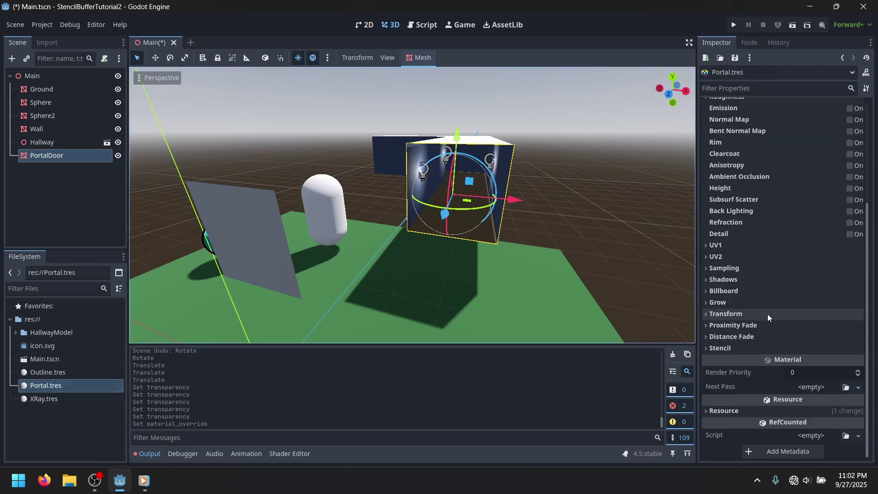
left_click(761, 349)
left_click(819, 347)
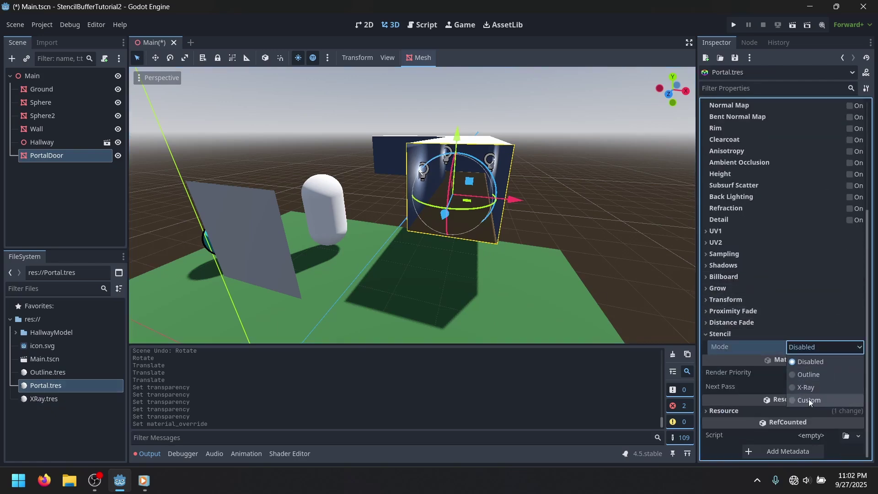
left_click(821, 401)
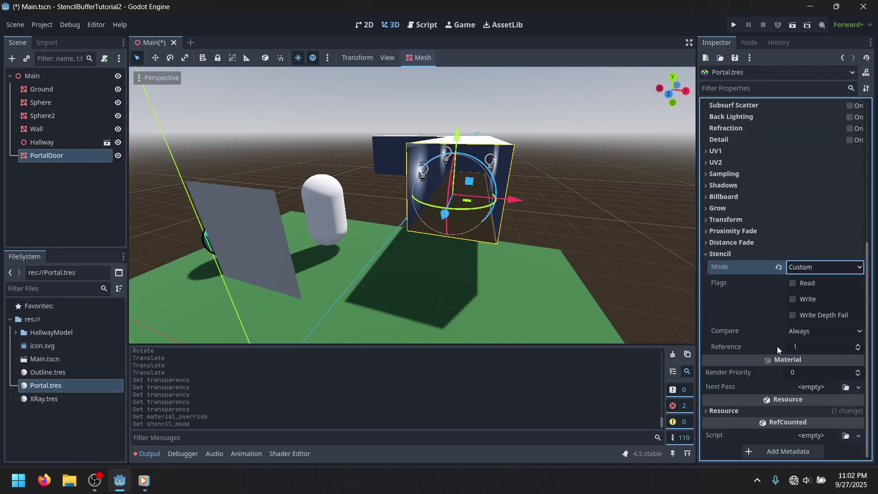
Step: Enable the Write stencil flag in Portal.tres
left_click(792, 298)
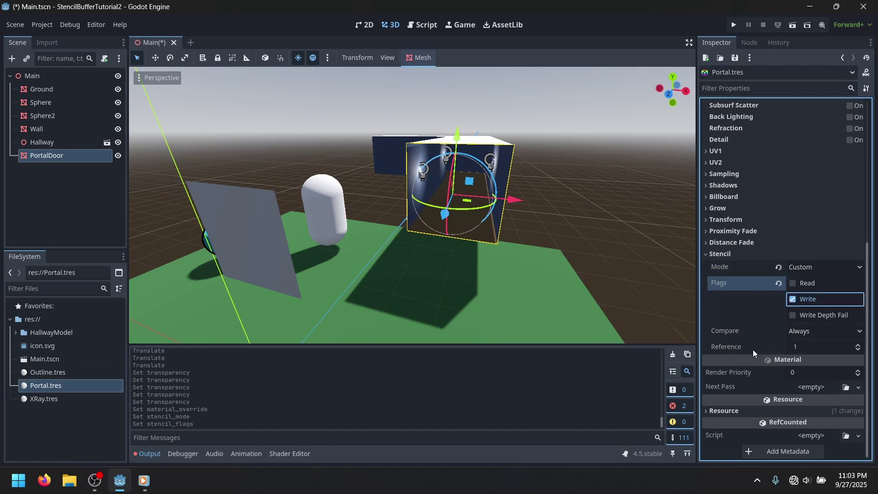
Step: Examine the hallway from outside and through its open end, along with the stencil reference value of Portal.tres
left_click(588, 226)
key("d")
right_click_drag(588, 226, 554, 227)
key("w")
right_click_drag(487, 272, 540, 272)
key("a")
key("d")
right_click_drag(387, 197, 281, 197)
key("s")
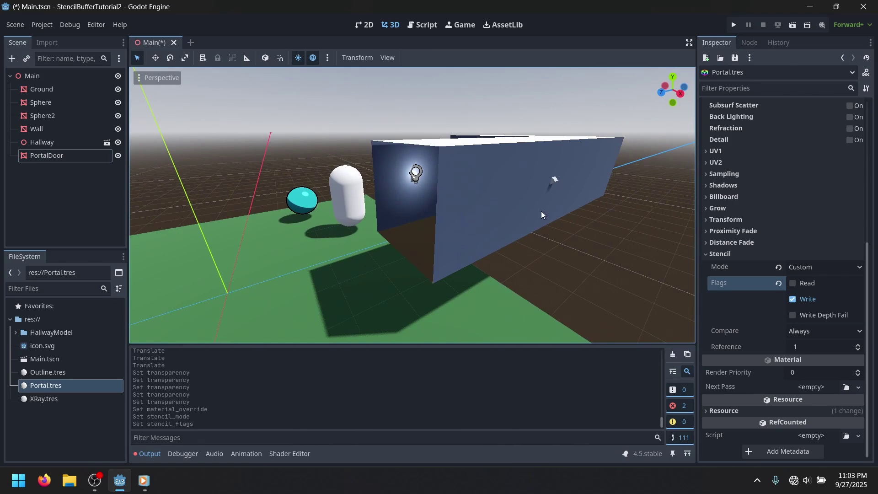
left_click(812, 351)
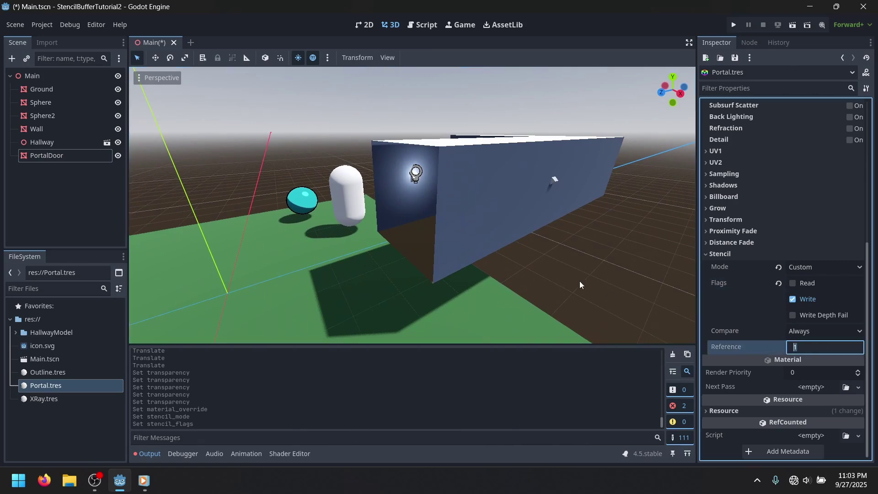
middle_click_drag(570, 276, 411, 135)
right_click(64, 319)
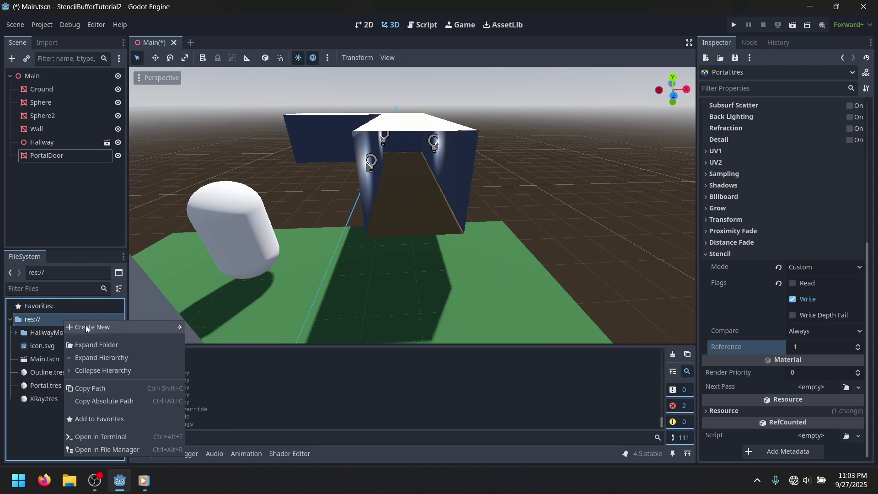
left_click(54, 405)
left_click(55, 421)
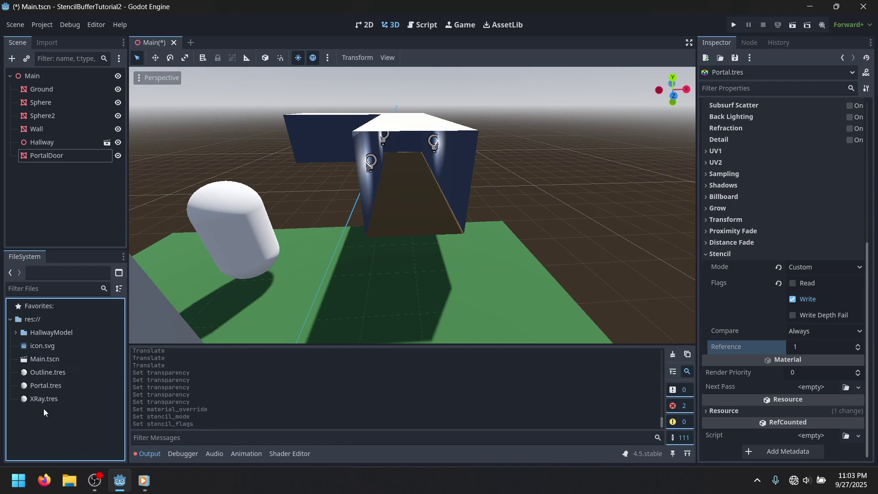
Step: Set the stencil mode of WallMaterial.tres in the HallwayModel folder to Custom
left_click(15, 333)
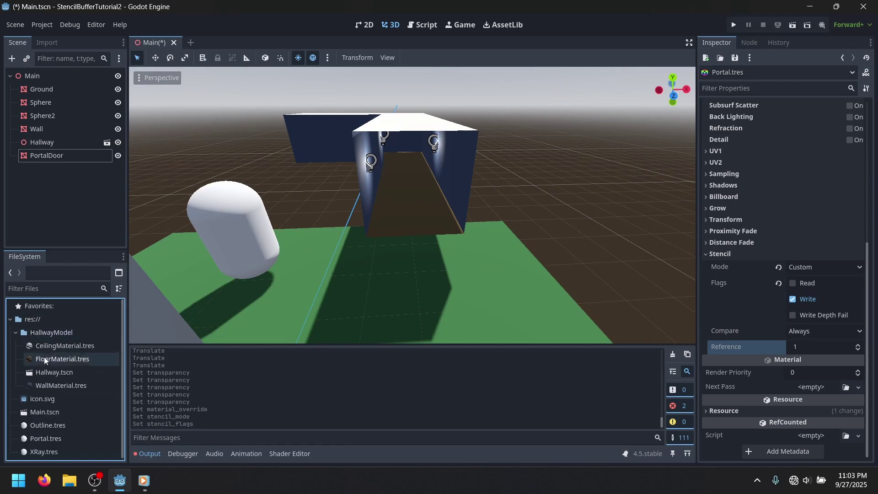
left_click(50, 385)
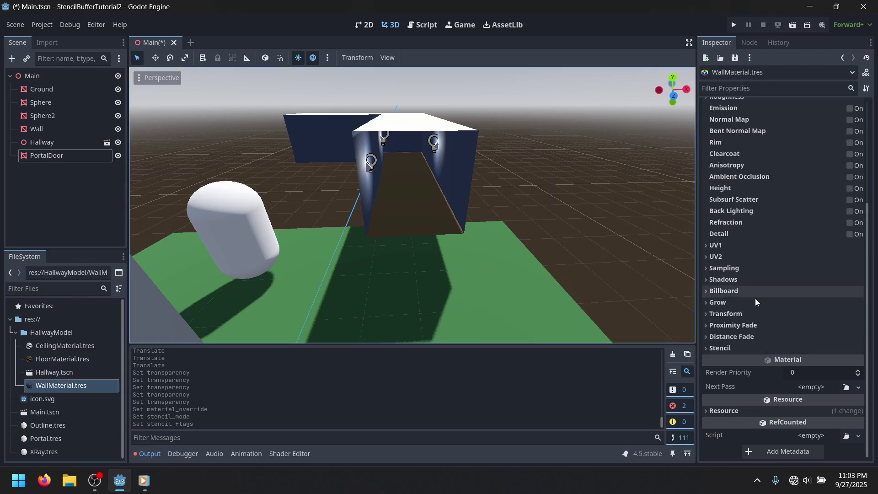
left_click(725, 349)
left_click(807, 362)
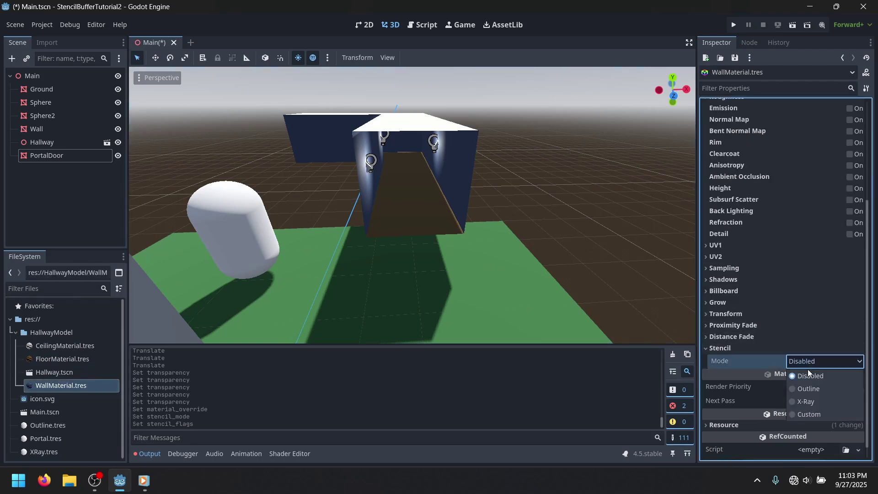
left_click(804, 413)
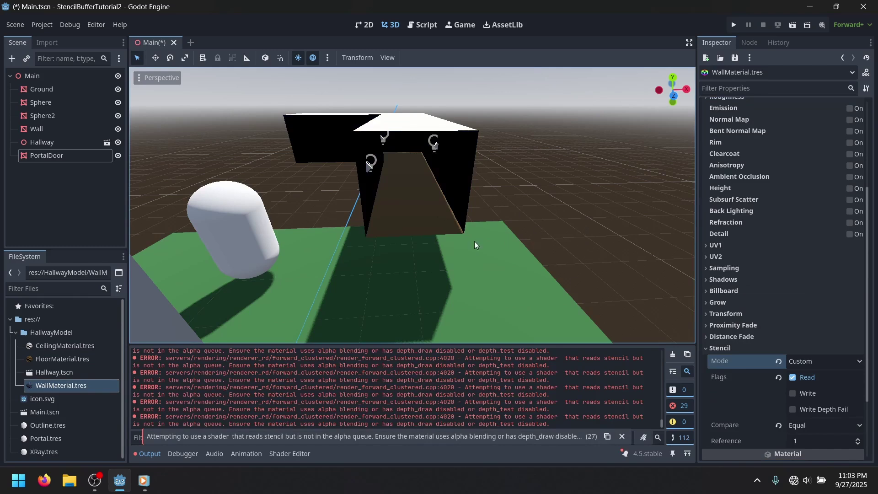
Step: Examine how the hallway walls render from several angles and review the stencil settings of WallMaterial.tres
scroll(421, 205, "down", 5)
scroll(441, 222, "up", 5)
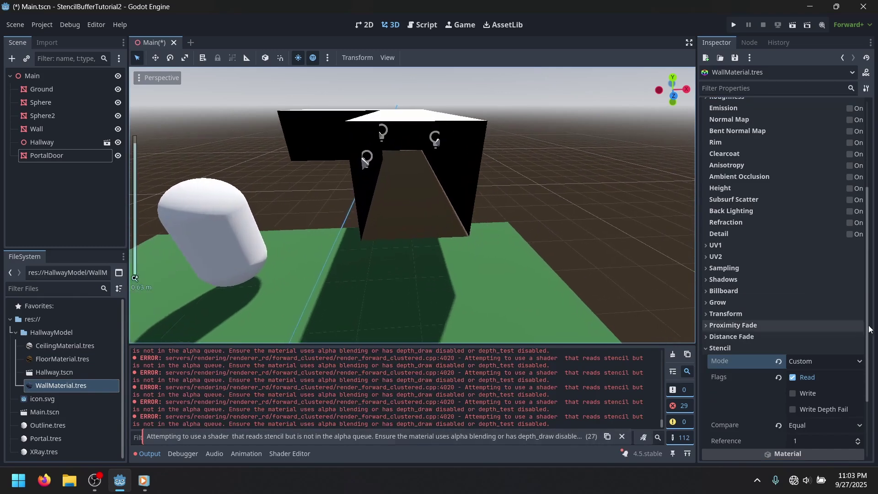
scroll(800, 286, "down", 3)
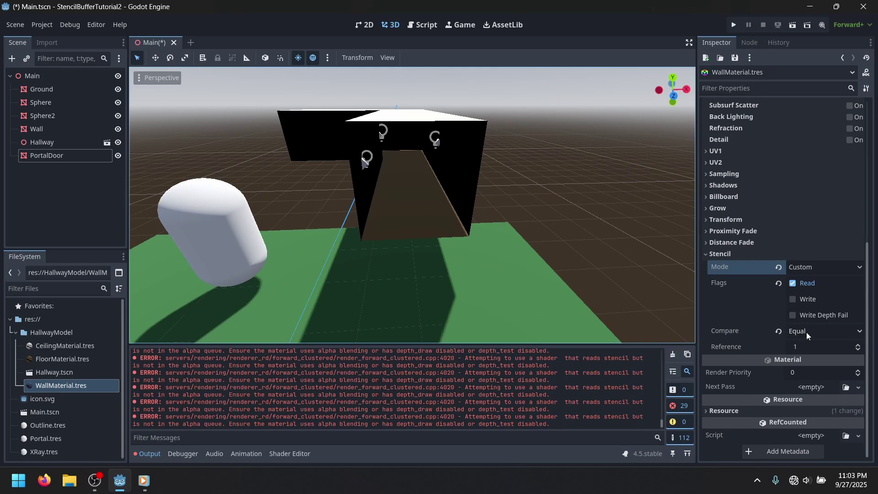
middle_click_drag(525, 120, 441, 115)
key("a")
right_click_drag(500, 261, 570, 259)
key("w")
right_click_drag(465, 243, 519, 256)
key("a")
middle_click_drag(469, 253, 432, 110)
middle_click_drag(598, 190, 525, 109)
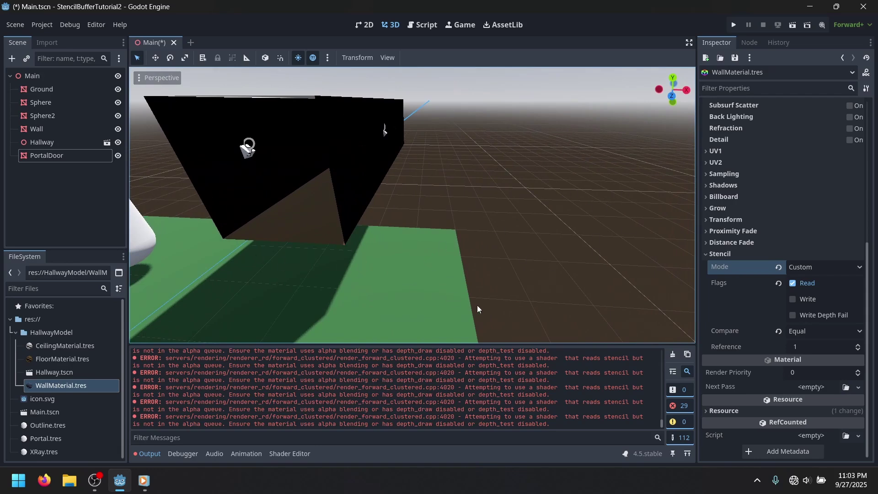
middle_click_drag(392, 146, 429, 208)
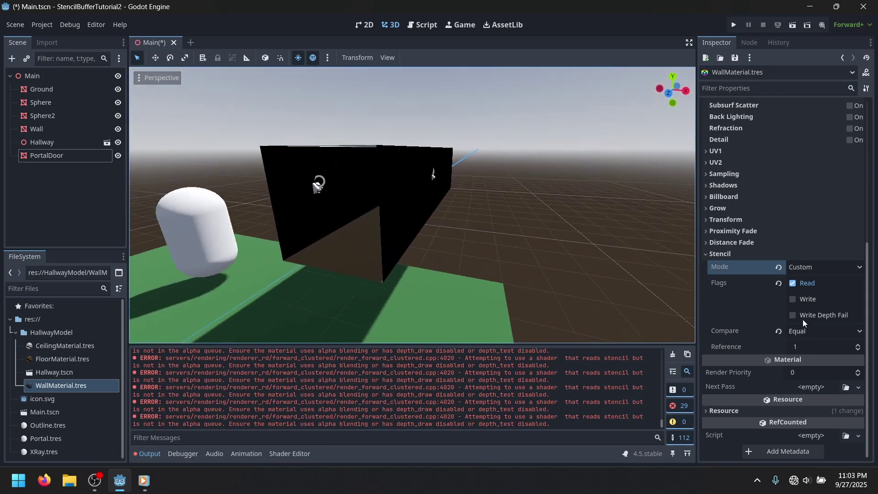
Step: Set the transparency mode of WallMaterial.tres to Alpha
scroll(803, 319, "up", 6)
left_click(795, 186)
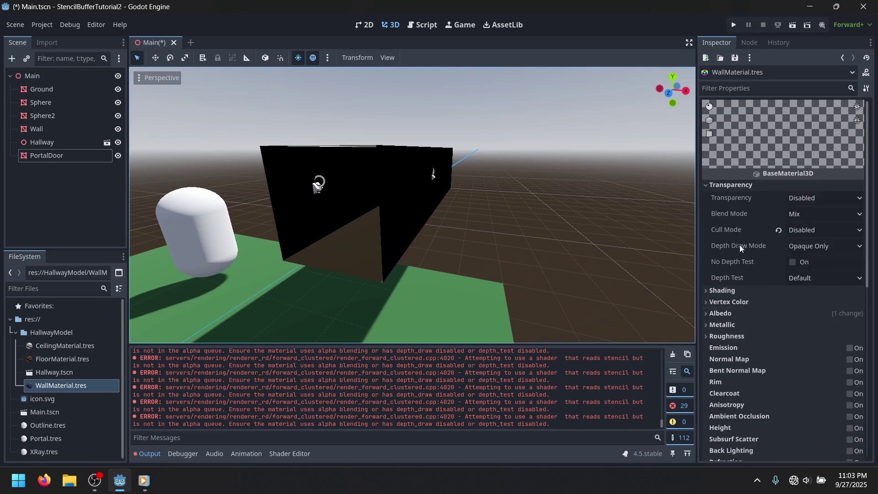
left_click(819, 199)
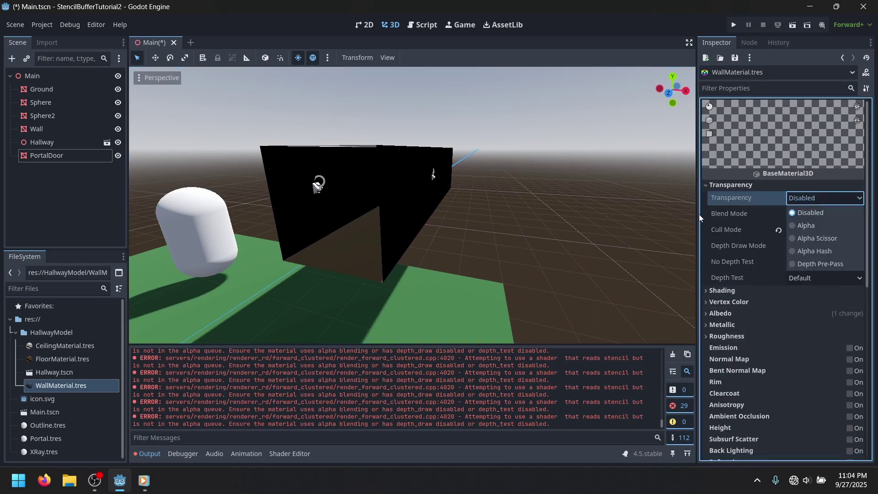
left_click(818, 227)
key("d")
right_click_drag(473, 267, 515, 267)
key("a")
key("w")
key("s")
Step: Set the render priority of WallMaterial.tres to 1
scroll(767, 276, "down", 8)
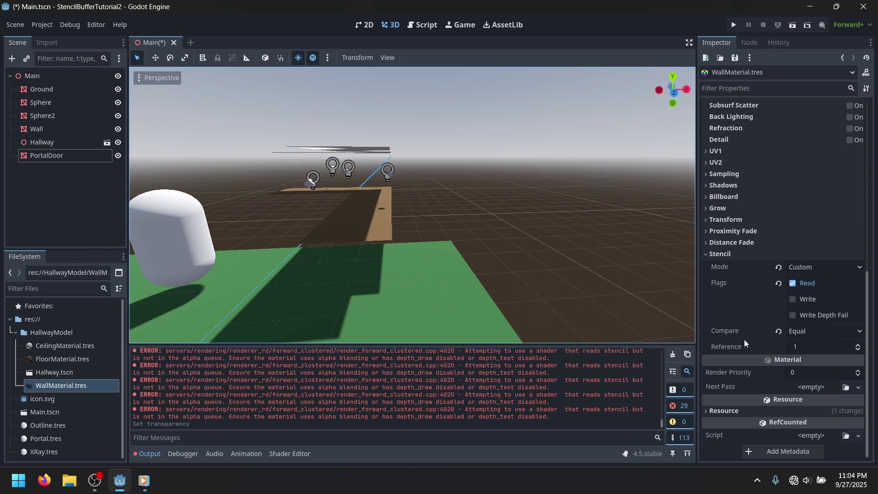
left_click(811, 374)
type("1")
key("Return")
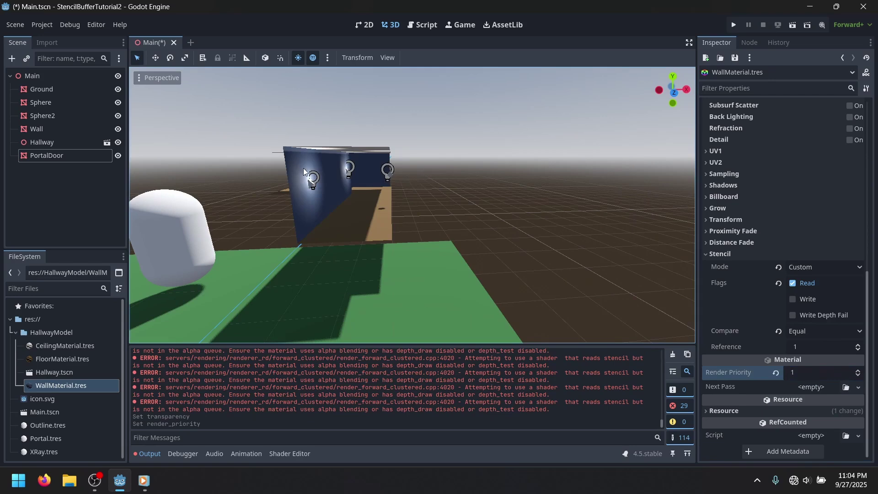
right_click_drag(539, 209, 540, 210)
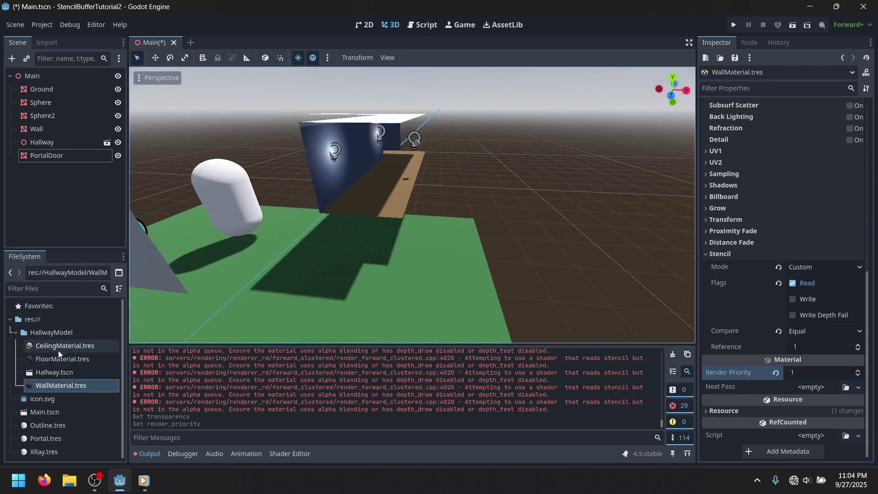
Step: Set the transparency mode of FloorMaterial.tres to Alpha
left_click(94, 355)
left_click(732, 185)
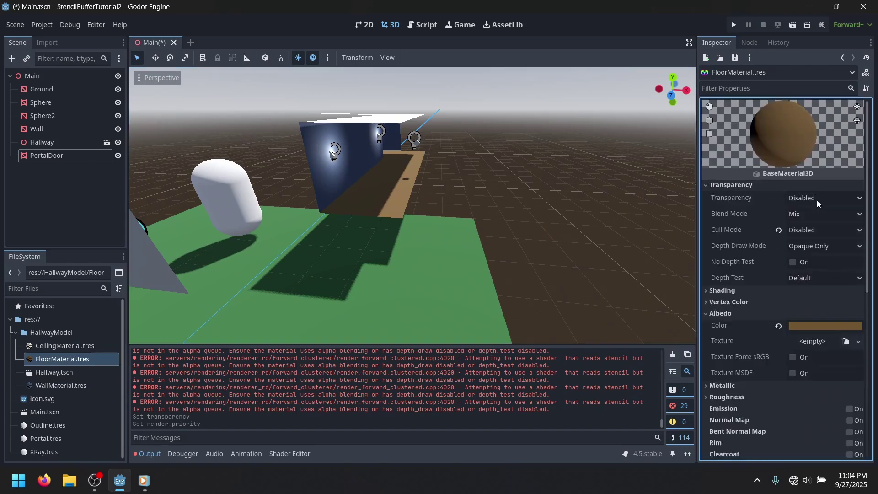
left_click(817, 200)
left_click(809, 224)
Step: Set the stencil mode of FloorMaterial.tres to Custom and its render priority to 1
scroll(783, 279, "down", 10)
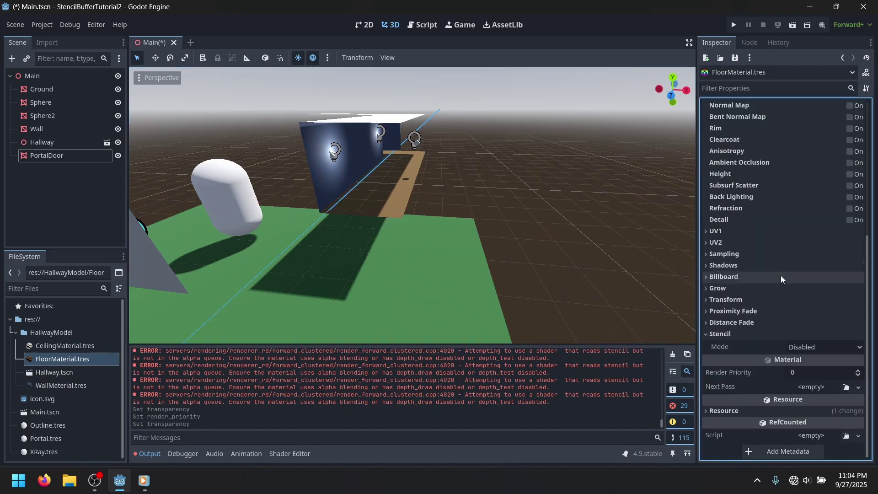
left_click(800, 347)
left_click(811, 362)
left_click(809, 414)
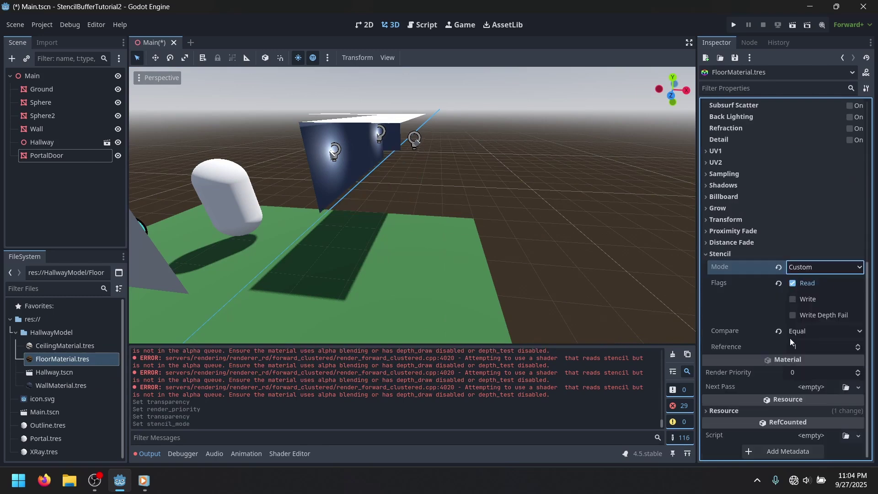
left_click(798, 369)
type("1")
key("Return")
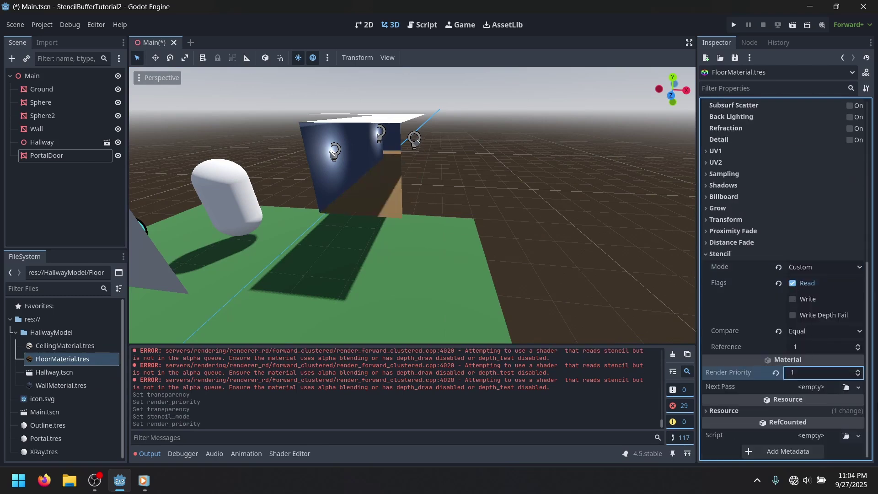
Step: Set the transparency mode of CeilingMaterial.tres to Alpha
left_click(91, 345)
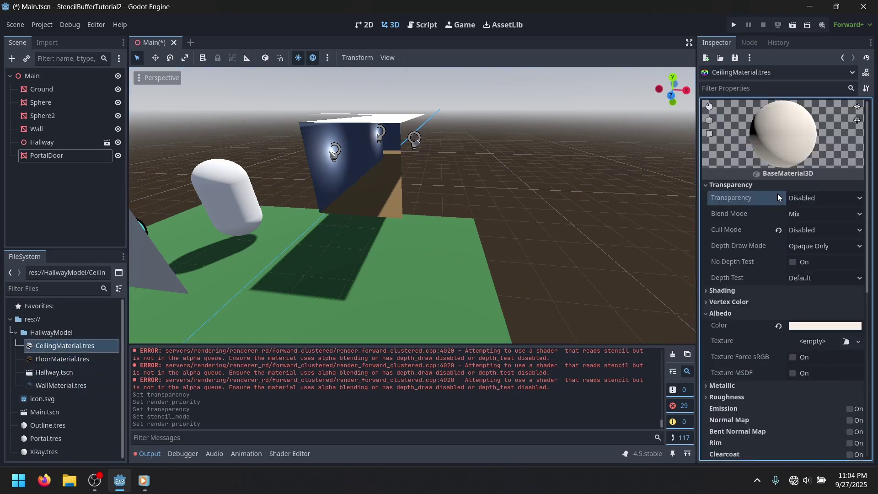
left_click(804, 197)
left_click(810, 226)
Step: Set the stencil mode of CeilingMaterial.tres to Custom and its render priority to 1
scroll(789, 284, "down", 8)
left_click(806, 347)
left_click(811, 404)
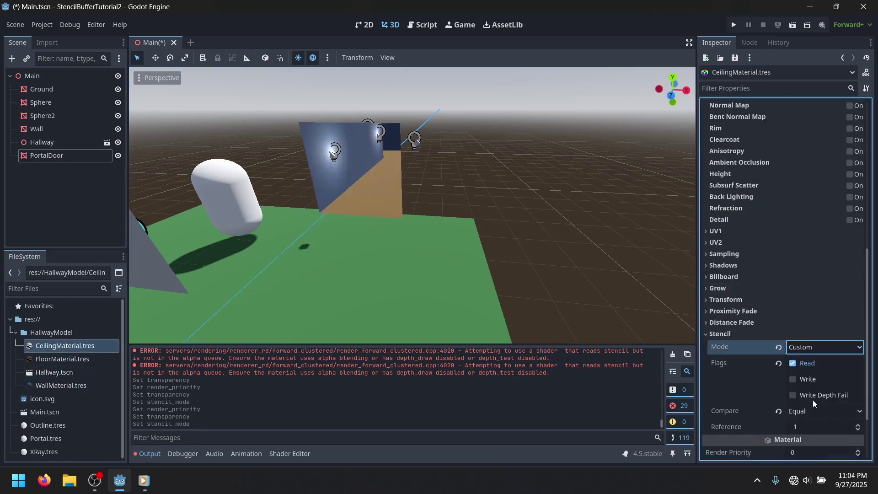
left_click(796, 451)
type("1")
key("Return")
right_click_drag(561, 234, 446, 209)
middle_click_drag(497, 287, 411, 228)
left_click(495, 216)
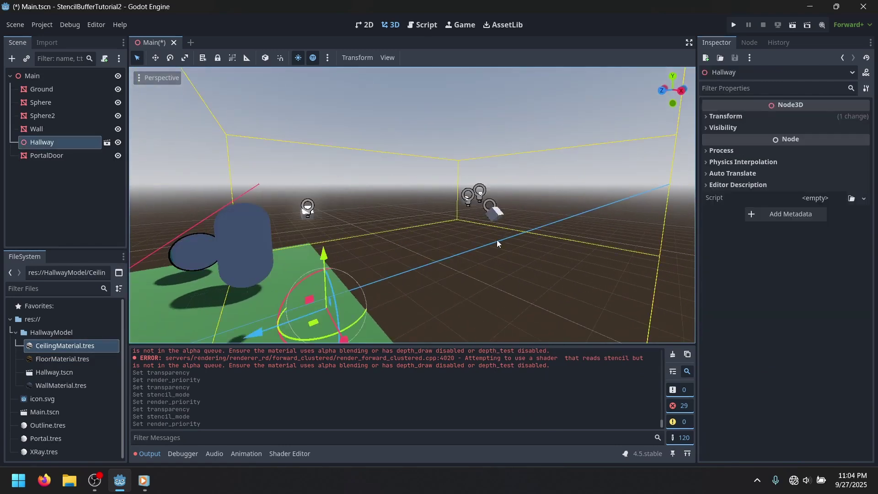
right_click_drag(517, 235, 495, 246)
key("s")
Step: Create a StandardMaterial3D resource named LightHolderMaterial.tres in the HallwayModel folder
right_click(45, 333)
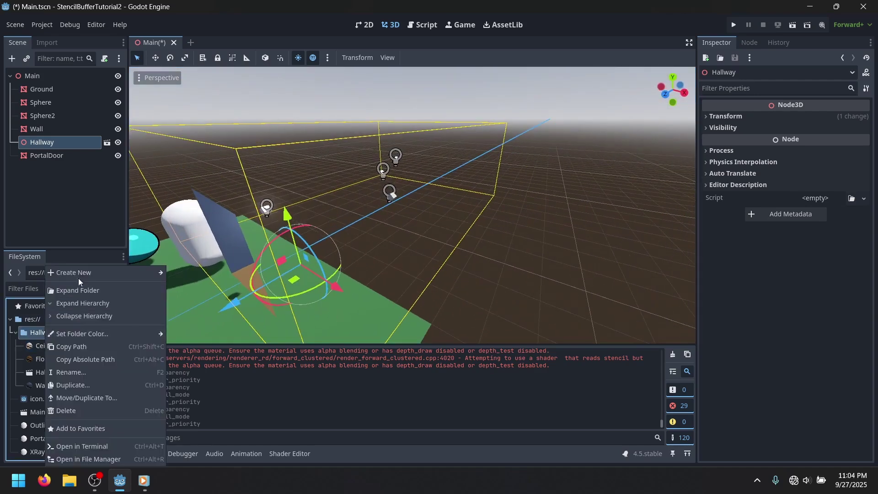
mouse_move(77, 273)
left_click(203, 312)
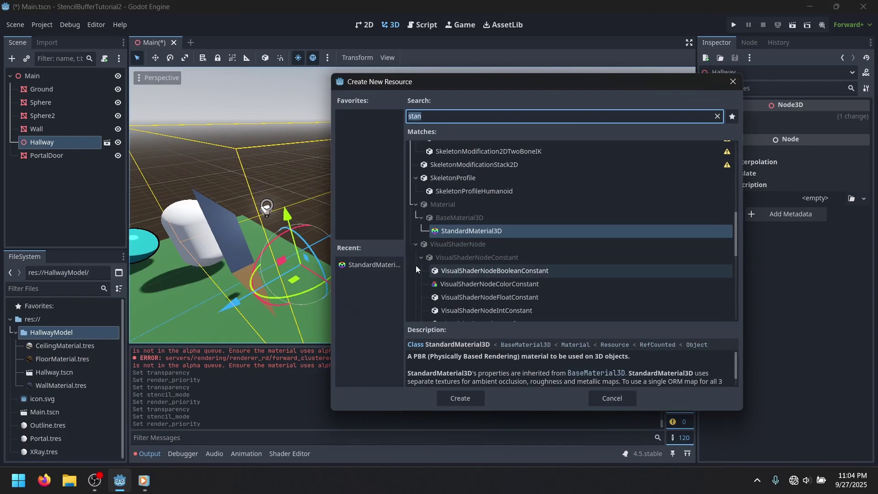
double_click(460, 230)
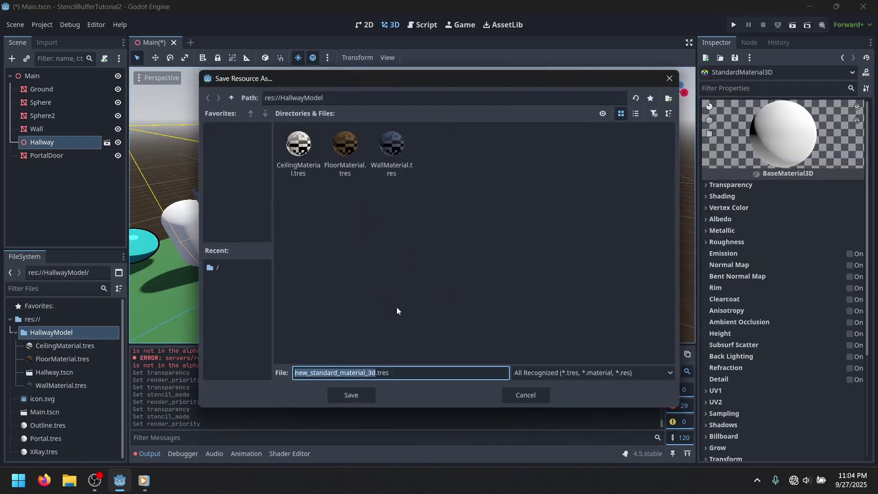
left_click_drag(460, 78, 537, 89)
type("Light")
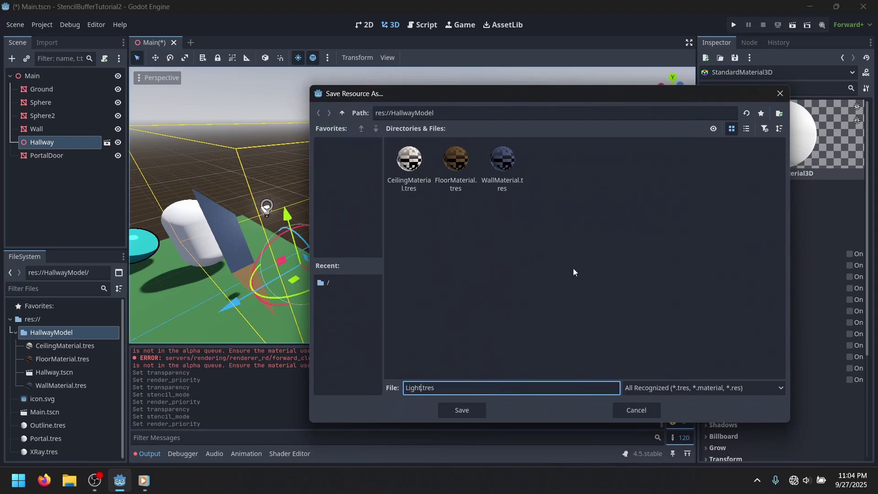
type("HolderMaterial")
key("Return")
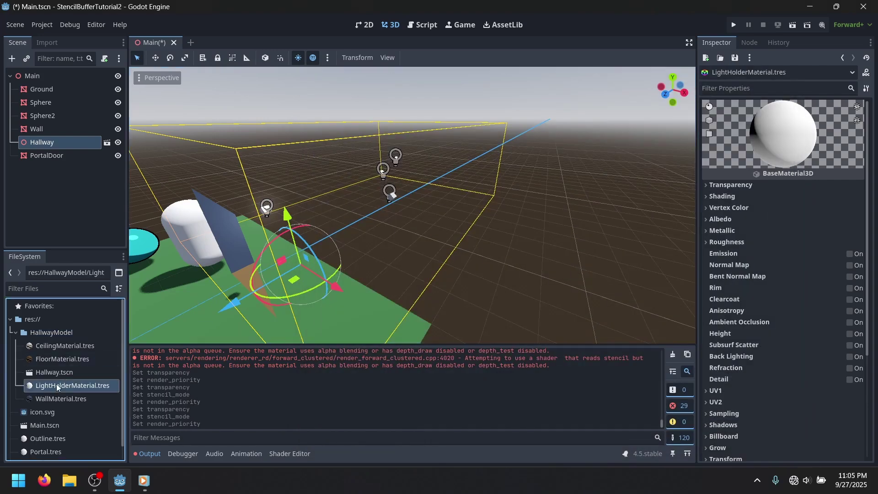
Step: Set the albedo color of LightHolderMaterial.tres to black
left_click(721, 219)
left_click(825, 232)
left_click_drag(864, 256, 865, 305)
middle_click_drag(331, 197, 424, 259, "shift")
key("ctrl+z")
middle_click_drag(423, 259, 427, 196, "shift")
left_click(842, 230)
left_click_drag(864, 256, 864, 306)
left_click(237, 141)
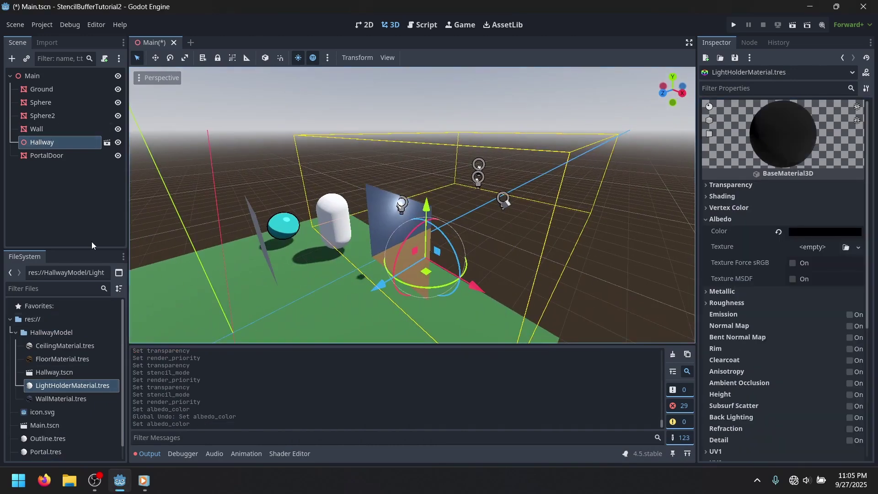
Step: Save the Main scene and open Hallway.tscn for editing
key("ctrl+s")
double_click(48, 374)
scroll(51, 200, "down", 3)
left_click(22, 185)
left_click(22, 172)
Step: Assign LightHolderMaterial.tres as the material override of the hallway's light holders
left_click_drag(55, 388, 71, 207)
left_click(89, 139)
left_click(92, 180)
left_click(78, 209)
left_click(21, 238)
scroll(27, 235, "down", 2)
left_click_drag(62, 386, 74, 225)
left_click(111, 233)
Step: Save the Hallway scene and close it to return to the Main scene
key("ctrl+s")
left_click(217, 42)
left_click(217, 111)
key("w")
right_click_drag(366, 206, 399, 185)
key("s")
right_click_drag(357, 242, 368, 226)
Step: Set the transparency mode of LightHolderMaterial.tres to Alpha
left_click(48, 385)
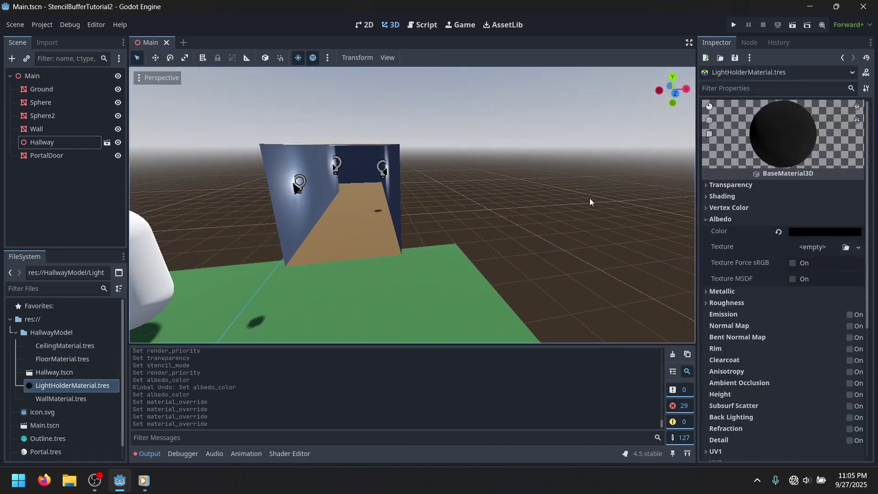
left_click(731, 185)
left_click(802, 198)
left_click(808, 226)
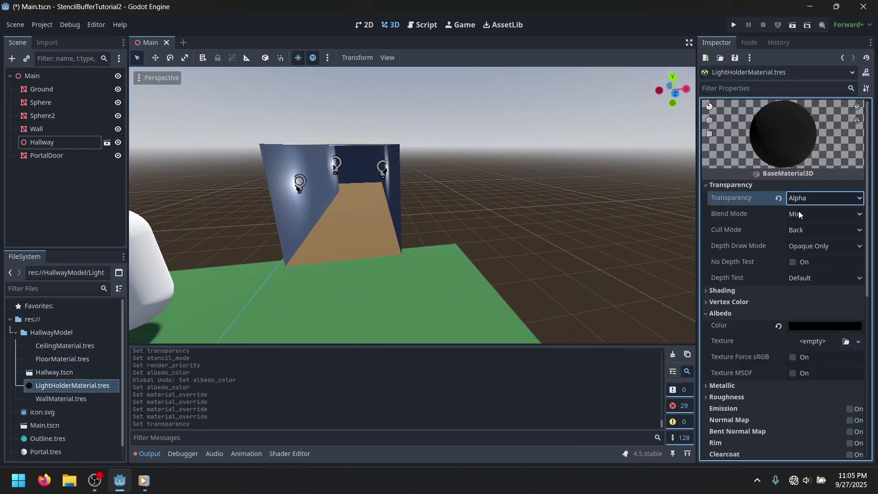
Step: Set the stencil mode of LightHolderMaterial.tres to Custom and enable its Read flag
scroll(751, 271, "down", 5)
scroll(751, 275, "down", 3)
left_click(737, 347)
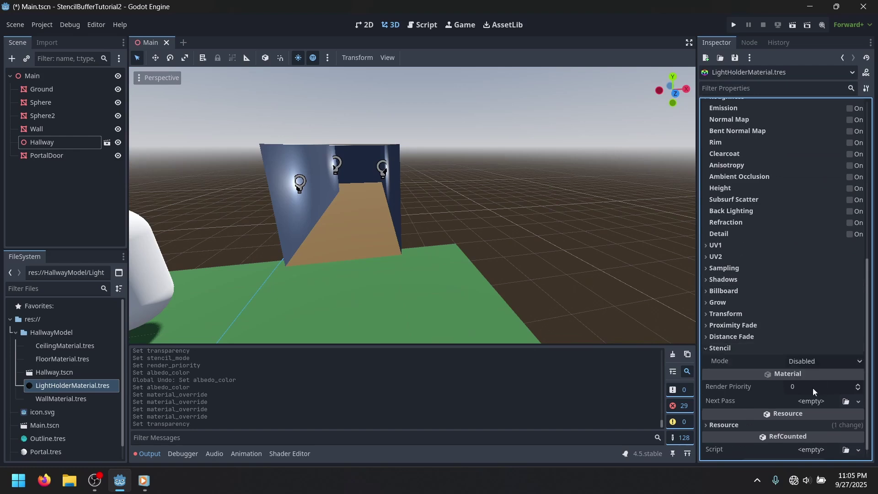
left_click(809, 362)
left_click(810, 414)
left_click(795, 287)
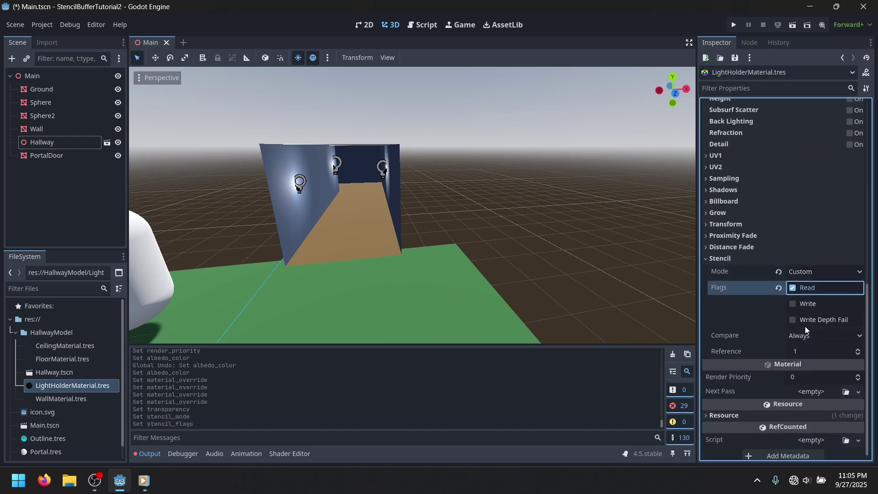
Step: Set the stencil compare of LightHolderMaterial.tres to Equal and its render priority to 1
left_click(806, 337)
left_click(807, 377)
left_click(798, 377)
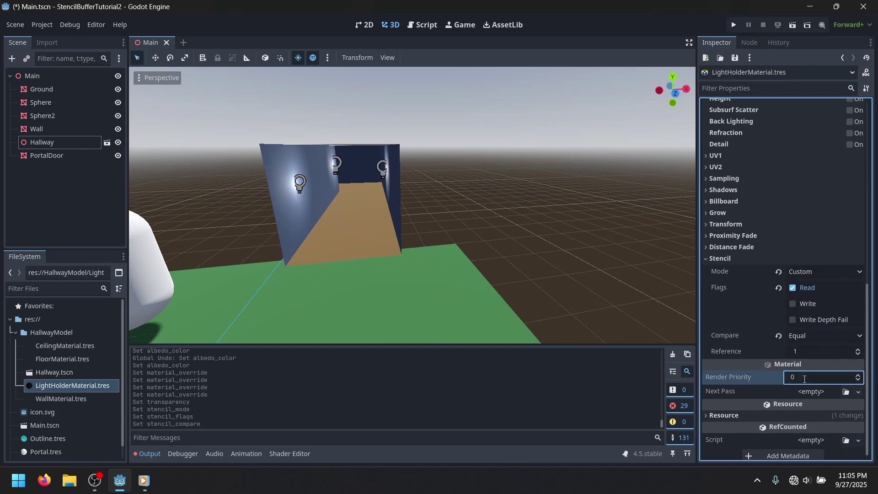
type("1")
key("Return")
Step: Examine the hallway's light holders and walls in the viewport from several distances and angles
right_click_drag(449, 202, 494, 202)
key("d")
key("a")
key("d")
key("a")
key("w")
key("w")
key("s")
key("a")
middle_click_drag(384, 173, 378, 161)
scroll(814, 229, "up", 6)
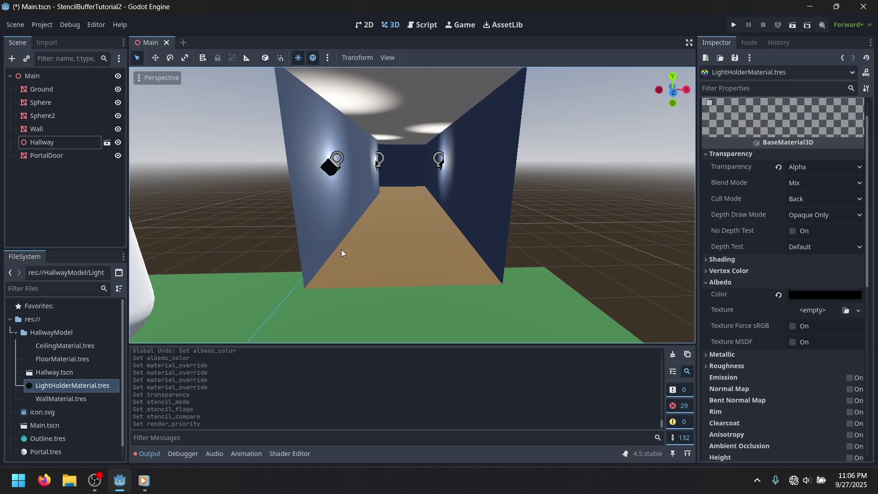
left_click(15, 334)
key("s")
key("d")
mouse_move(426, 197)
right_mouse_down()
mouse_move(394, 197)
mouse_move(441, 180)
mouse_move(408, 188)
mouse_move(418, 187)
right_mouse_up()
key("w")
key("s")
key("w")
key("d")
middle_click_drag(353, 201, 334, 202)
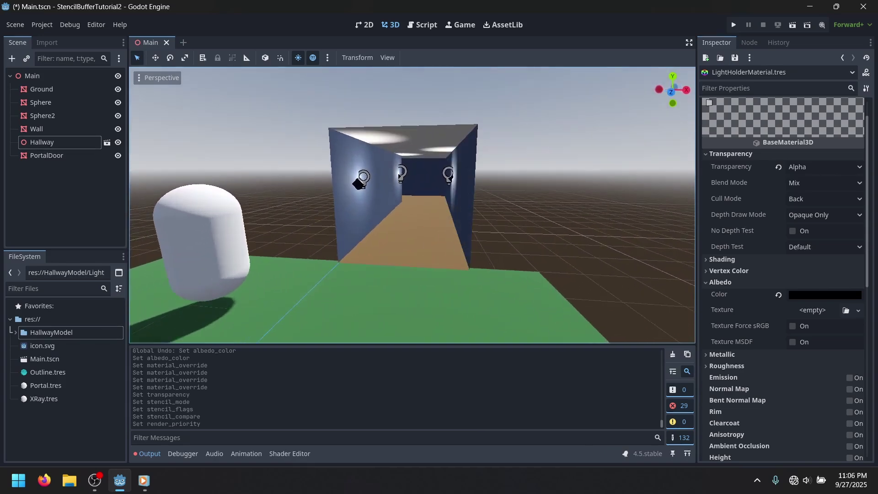
Step: Add the preview sun and the preview environment to the Main scene as nodes and save it
left_click(75, 77)
left_click(327, 58)
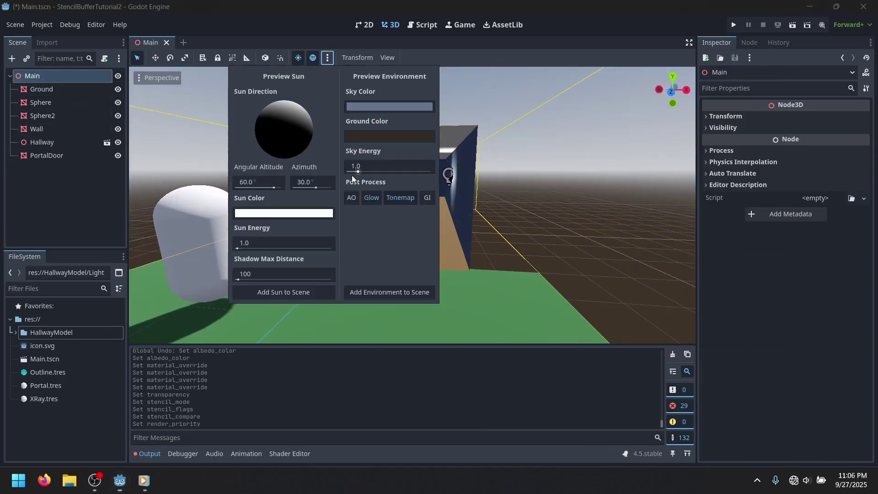
left_click(303, 292)
left_click(327, 58)
left_click(384, 292)
left_click(65, 102)
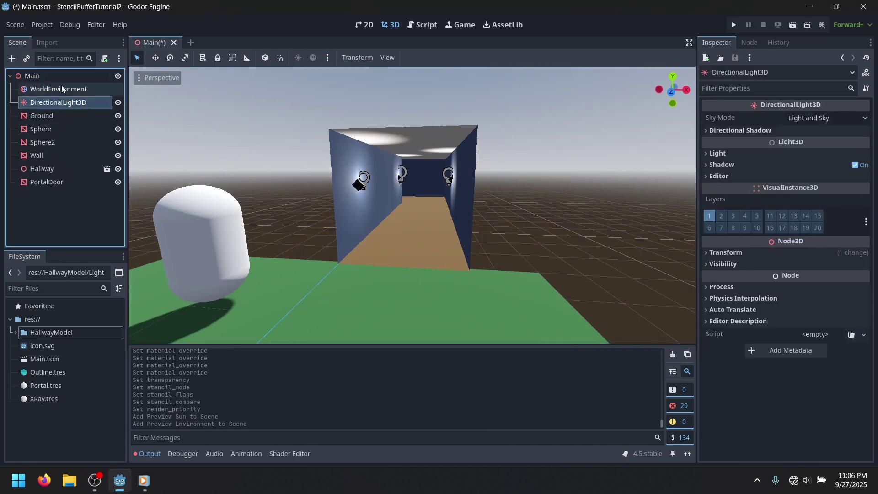
left_click(54, 88)
key("ctrl+s")
Step: Turn off layer 2 in the light cull mask of DirectionalLight3D and save the scene
left_click(49, 102)
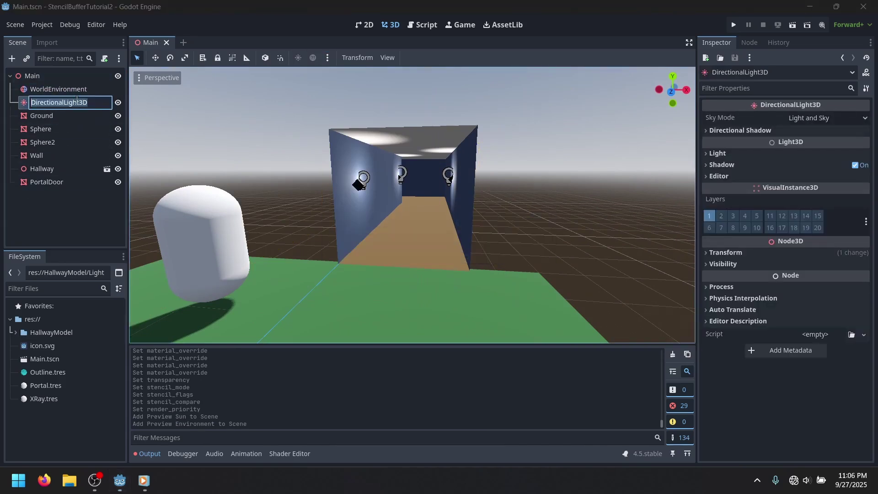
left_click(719, 153)
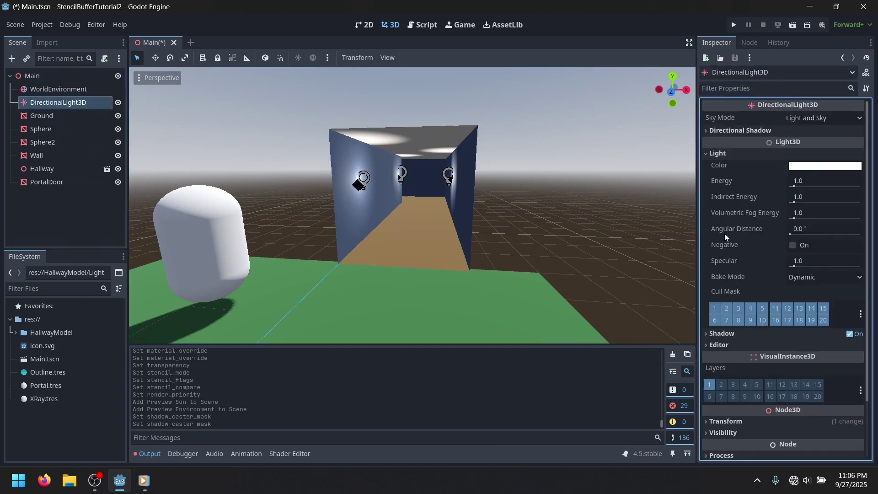
left_click(726, 308)
key("ctrl+s")
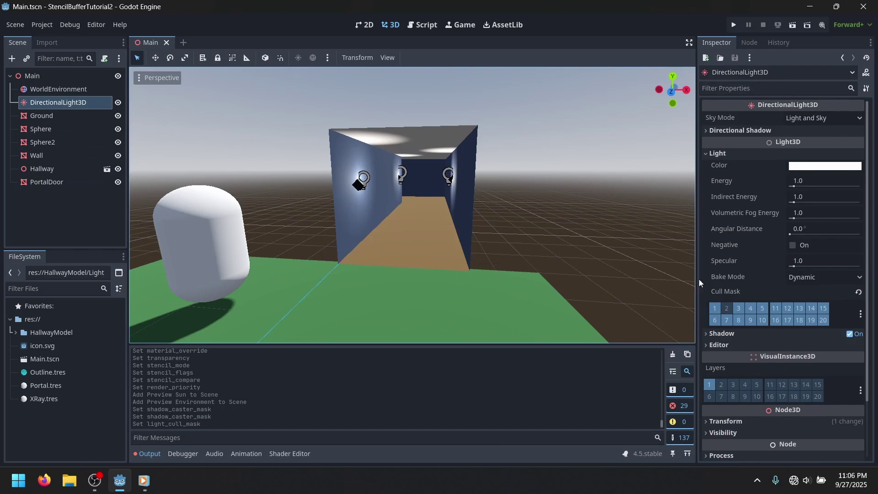
Step: Open the Hallway scene and put all six floor meshes on visual layer 2 only
left_click(18, 337)
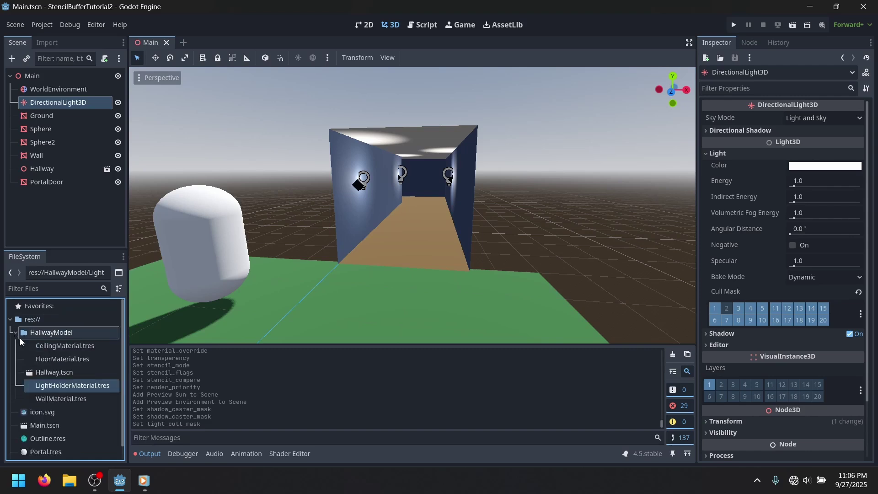
left_click(49, 373)
double_click(49, 370)
left_click(45, 102)
left_click(45, 169, "shift")
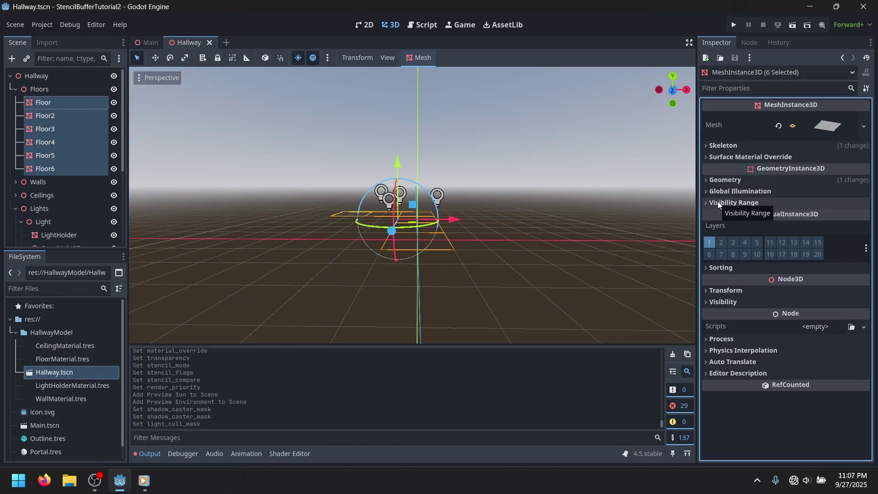
left_click(725, 245)
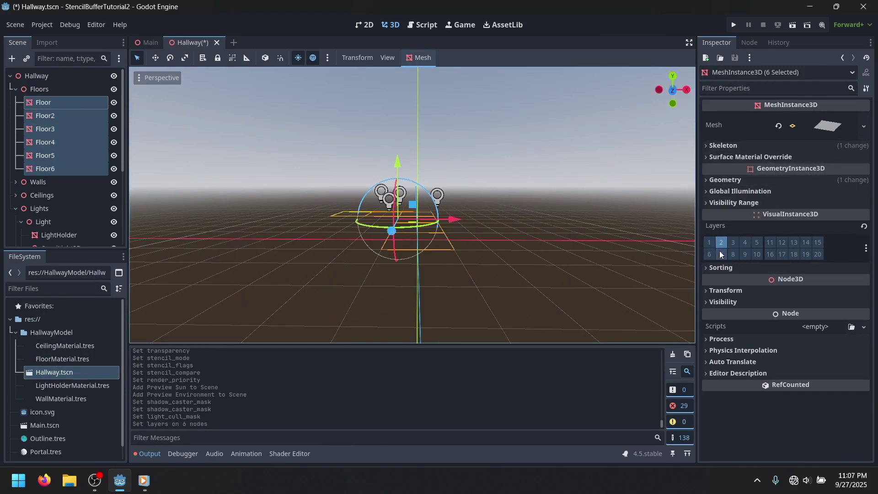
Step: Put all twelve wall meshes of the hallway on visual layer 2 only and save
left_click(15, 89)
left_click(16, 102)
left_click(28, 116)
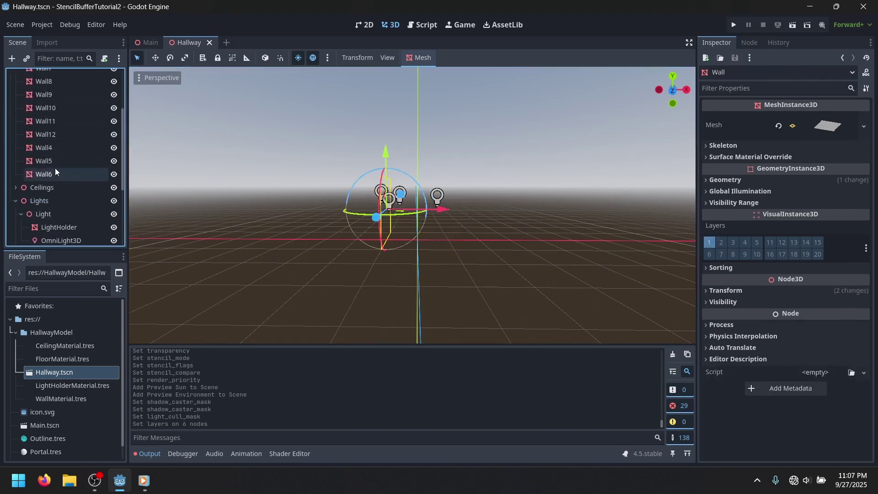
left_click(44, 174, "shift")
key("ctrl+s")
Step: Put the six ceiling meshes of the hallway on visual layer 2 only
scroll(103, 182, "down", 3)
left_click(51, 141)
left_click(56, 201, "shift")
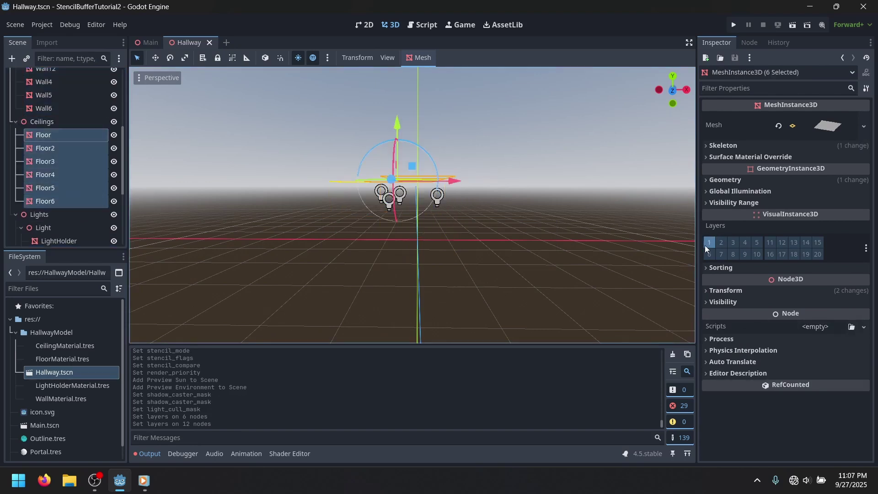
left_click_drag(698, 241, 701, 242)
left_click(721, 244)
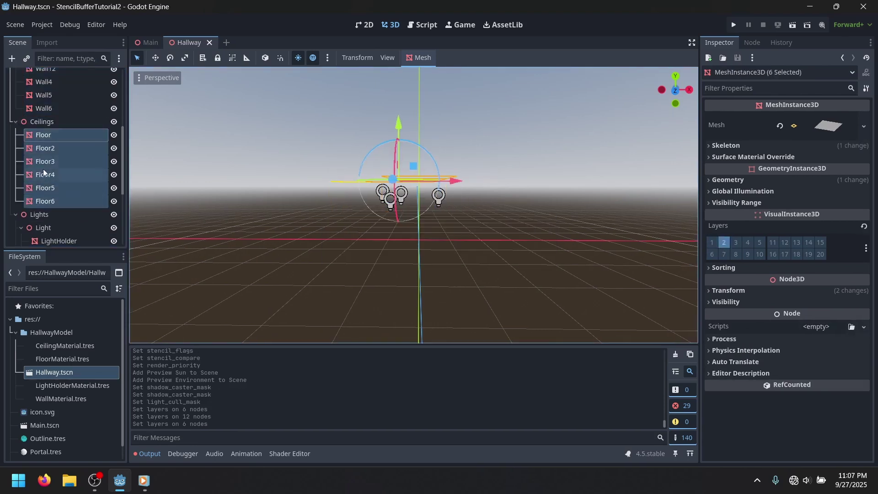
Step: Put the four LightHolder meshes on visual layer 2 only, then save and close the Hallway scene
scroll(34, 170, "down", 4)
left_click(55, 155)
left_click(59, 194, "ctrl")
scroll(66, 201, "down", 2)
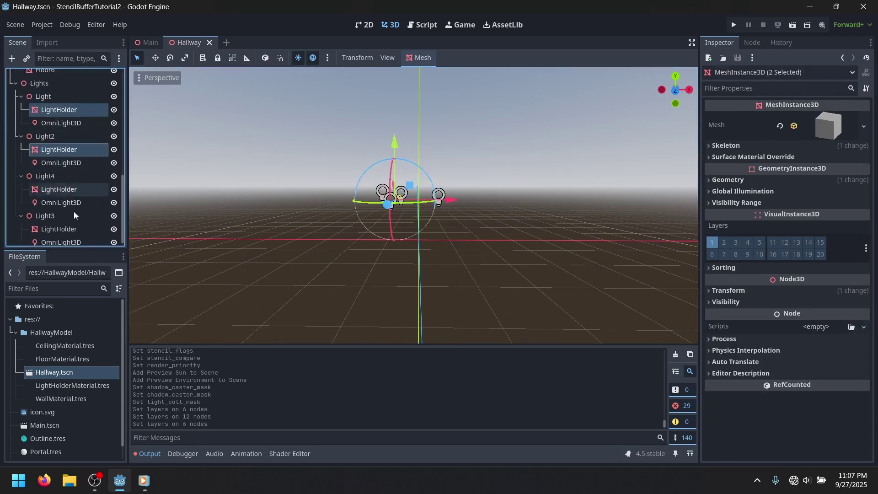
left_click(59, 189, "ctrl")
left_click(59, 229, "ctrl")
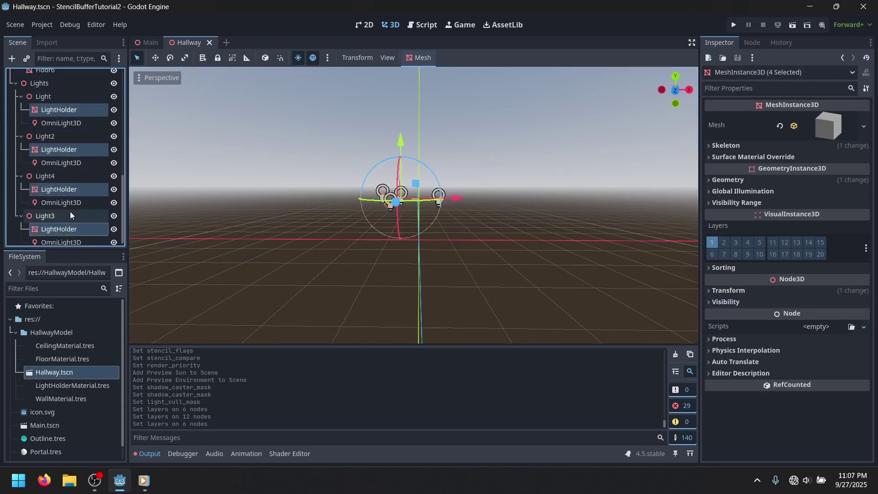
left_click(716, 244)
key("ctrl+s")
left_click(210, 42)
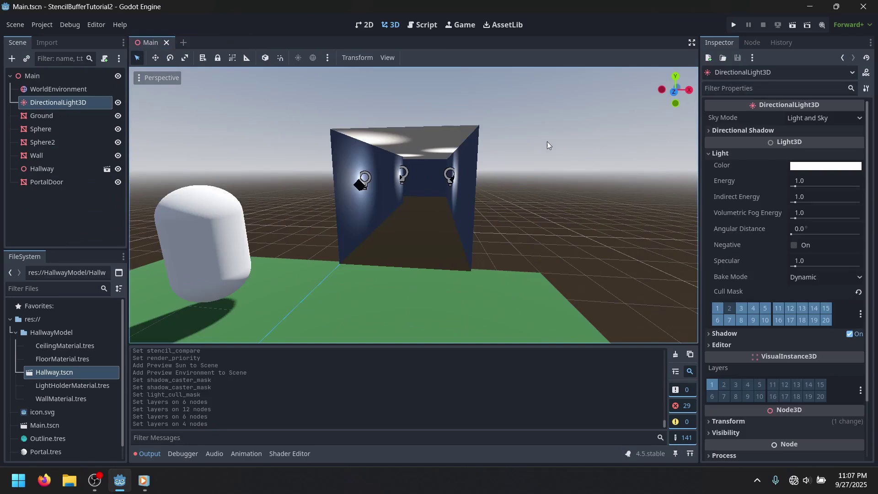
Step: Examine how the hallway in the Main scene is lit with the sun excluded from its layer
left_click(562, 145)
key("w")
right_click_drag(570, 204, 589, 215)
key("s")
key("w")
key("d")
key("s")
key("w")
key("s")
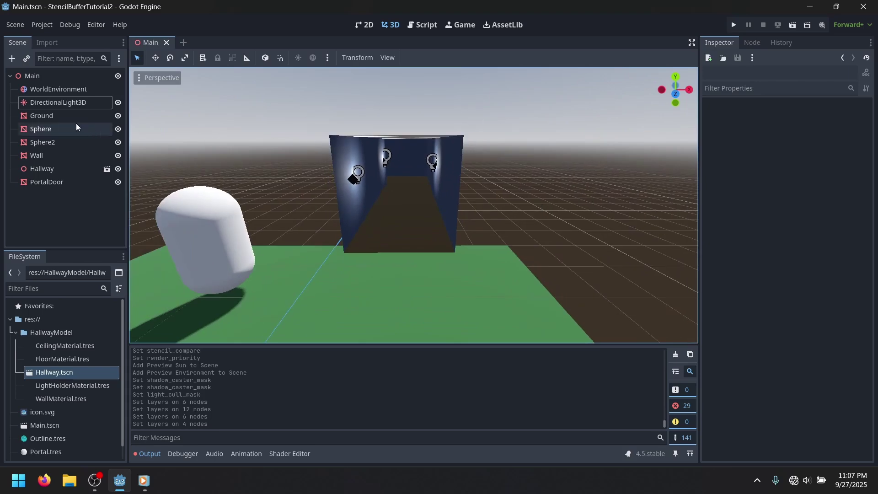
Step: Toggle layer 2 in DirectionalLight3D's cull mask on and off again to compare the hallway's lighting
left_click(72, 104)
key("s")
right_click_drag(503, 215, 505, 215)
key("w")
key("d")
left_click(730, 309)
right_click_drag(674, 299, 674, 299)
left_click(730, 310)
left_click(730, 310)
left_click(731, 310)
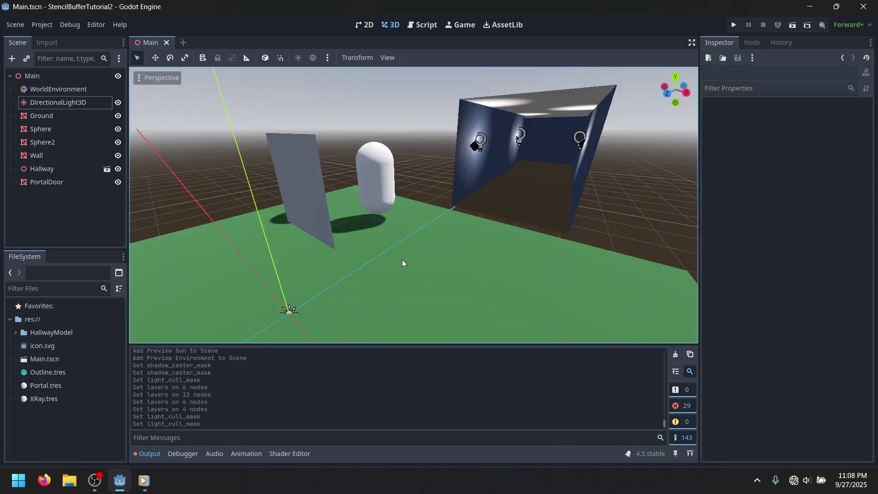
right_click_drag(403, 259, 390, 255)
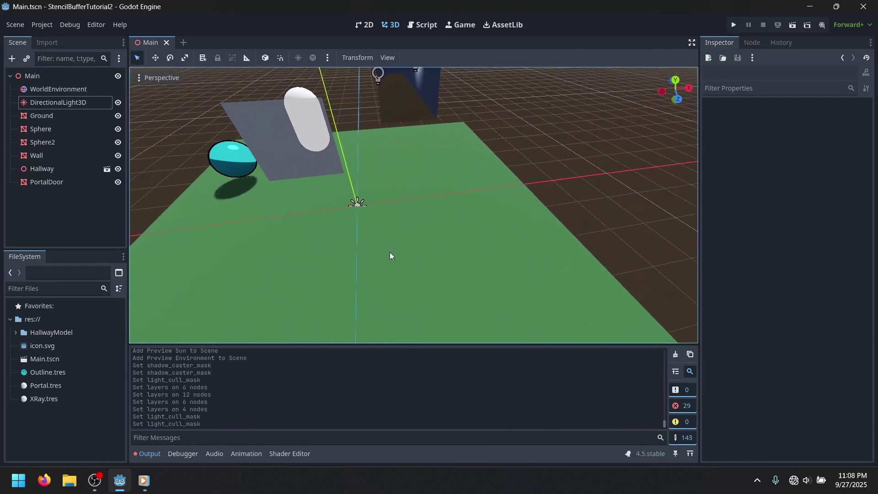
right_click(60, 320)
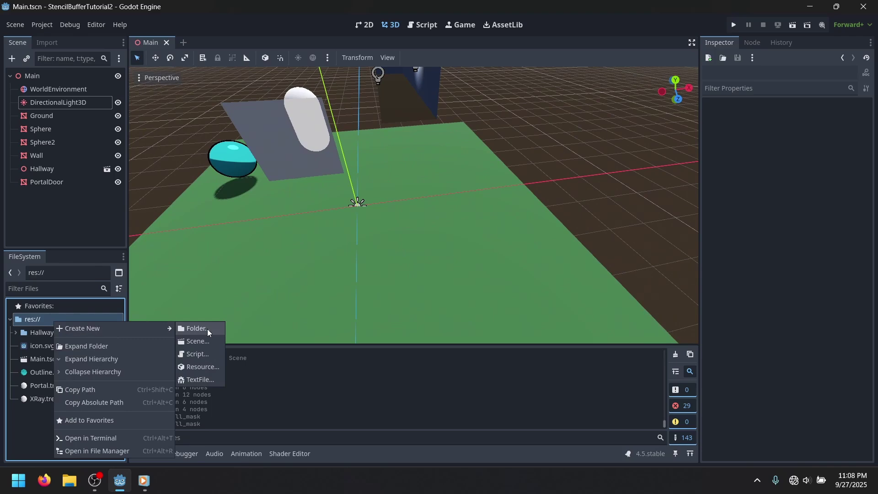
left_click(207, 366)
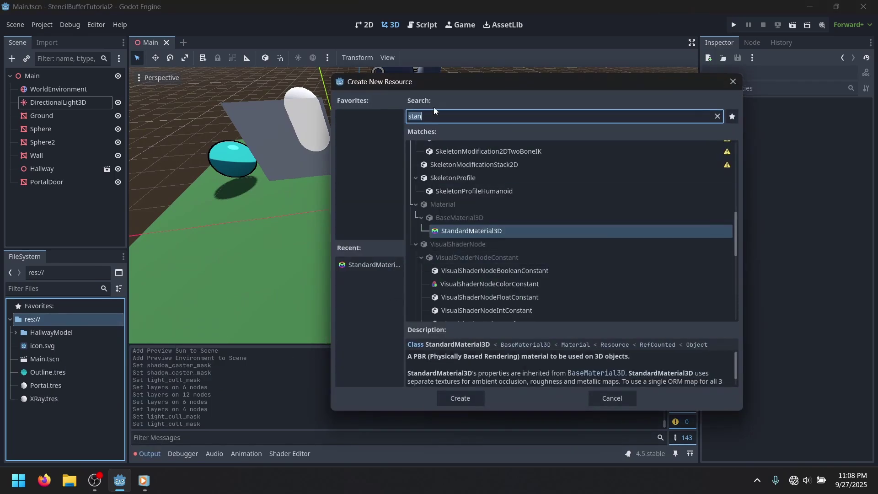
type("mesh")
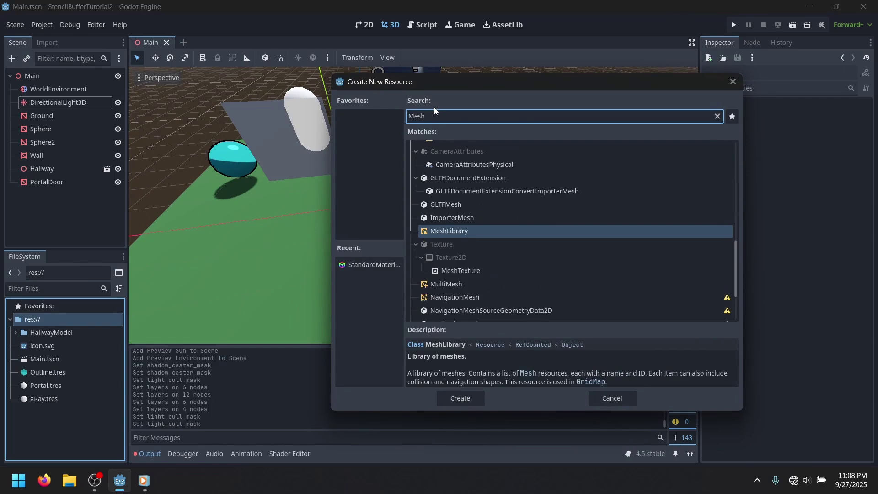
key("Escape")
Step: Add a MeshInstance3D named Water under Main and create a Materials folder in the project root
left_click(46, 77)
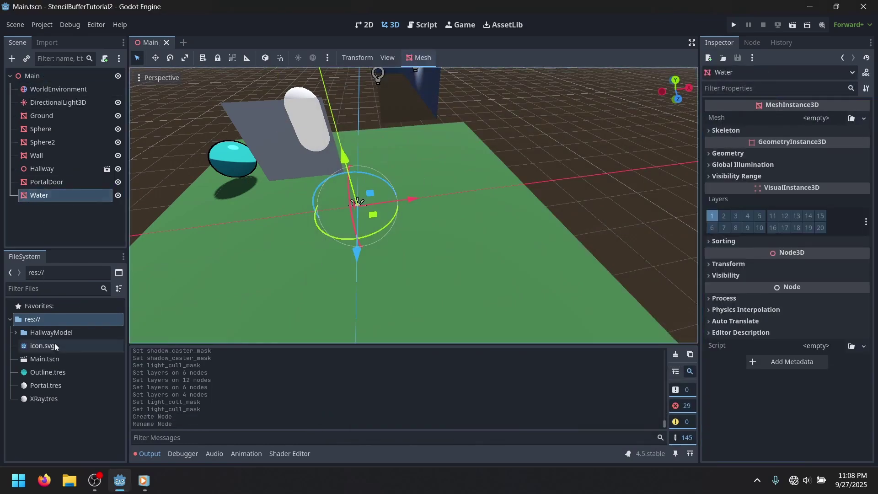
left_click(44, 345)
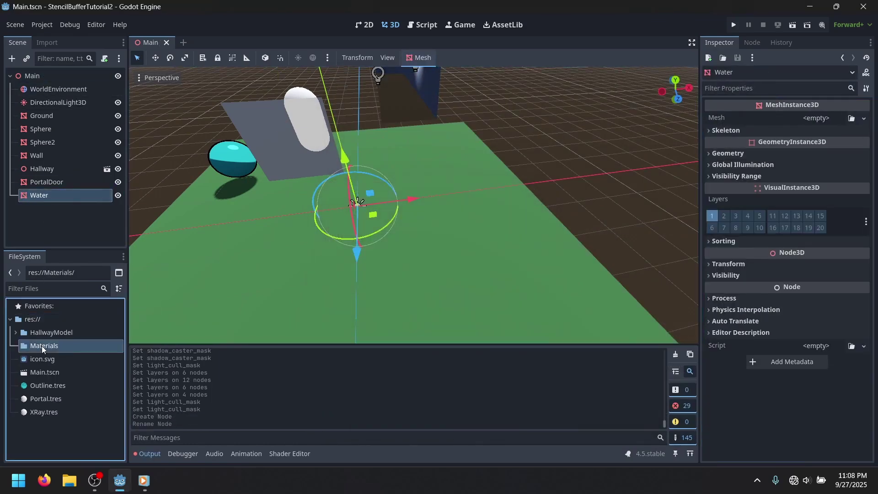
left_click(48, 398)
left_click(46, 412, "shift")
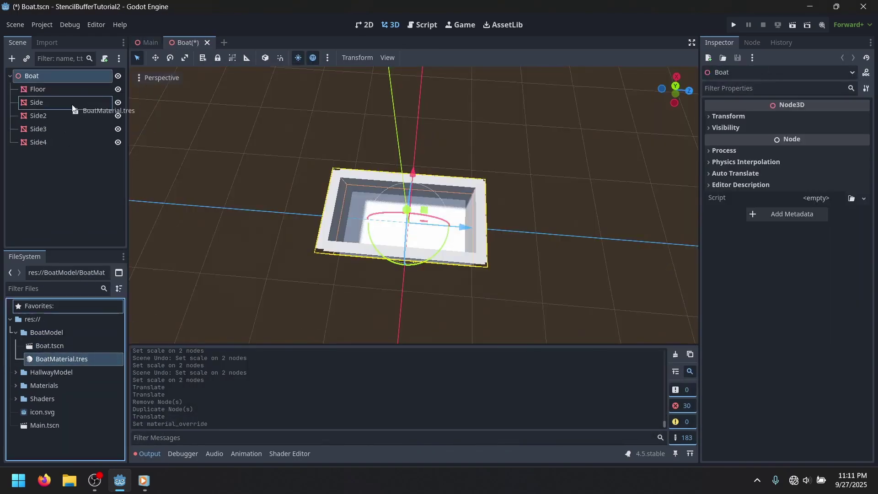
Step: Apply BoatMaterial.tres as the material override of the boat's side meshes
left_click_drag(71, 108, 63, 130)
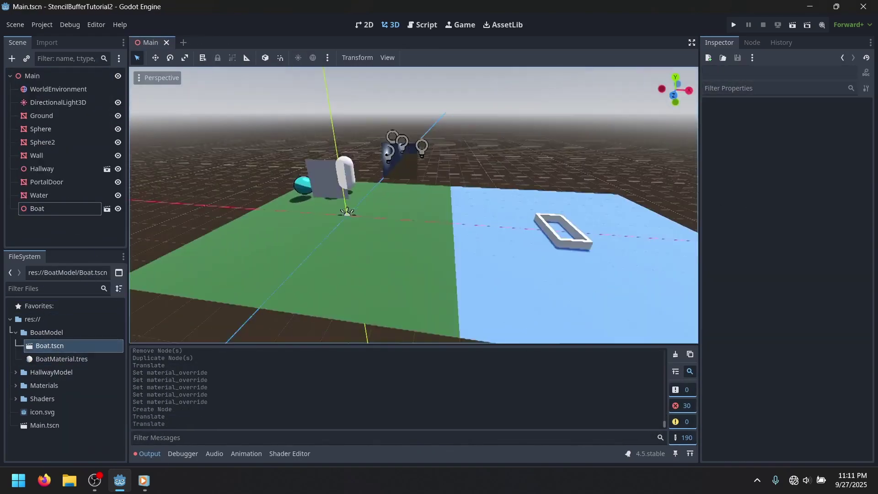
Step: Reposition the Boat instance on the water plane in the Main scene
right_click_drag(414, 205, 457, 220)
key("w")
key("d")
key("w")
middle_click_drag(366, 224, 572, 188)
left_click(470, 241)
left_click_drag(453, 197, 433, 181)
left_click(566, 160)
Step: Examine the boat's interior and hull against the water surface from several angles
middle_click_drag(567, 160, 484, 174)
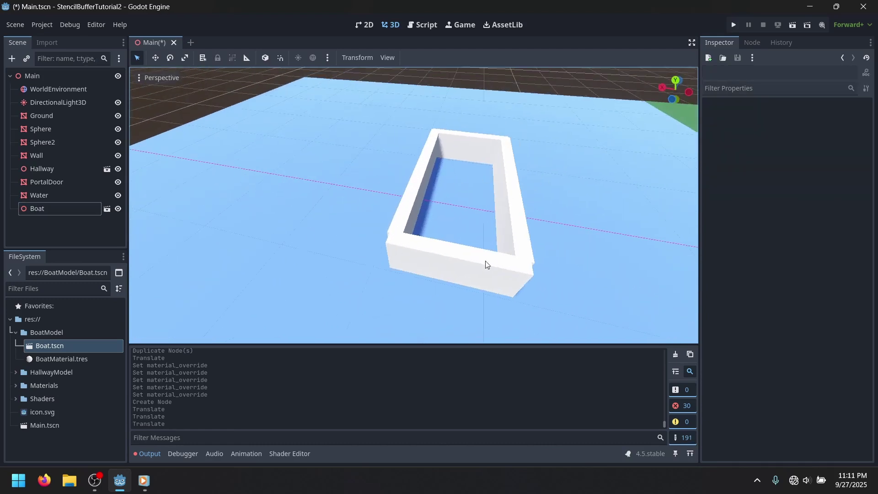
mouse_move(497, 268)
middle_mouse_down()
mouse_move(462, 249)
mouse_move(489, 263)
middle_mouse_up()
key("s")
right_click_drag(490, 263, 515, 243)
key("w")
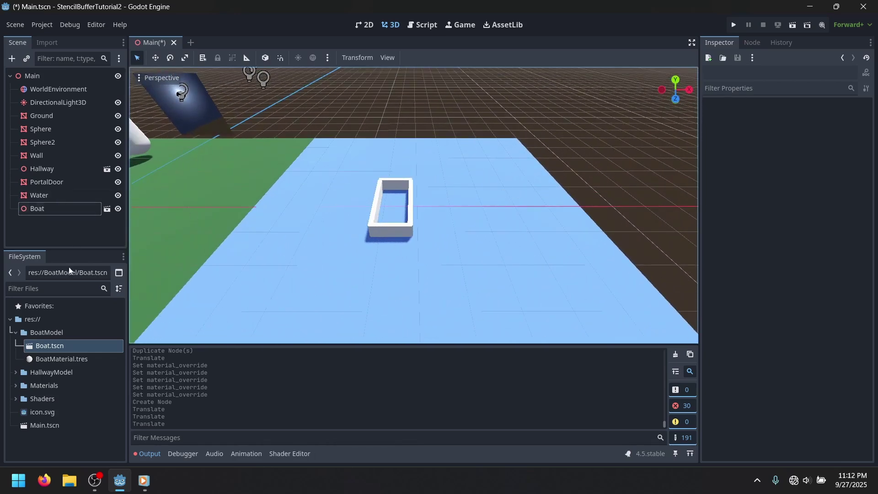
left_click(15, 333)
key("a")
key("w")
right_click_drag(470, 235, 588, 259)
right_click_drag(309, 234, 315, 261)
middle_click_drag(283, 236, 293, 220)
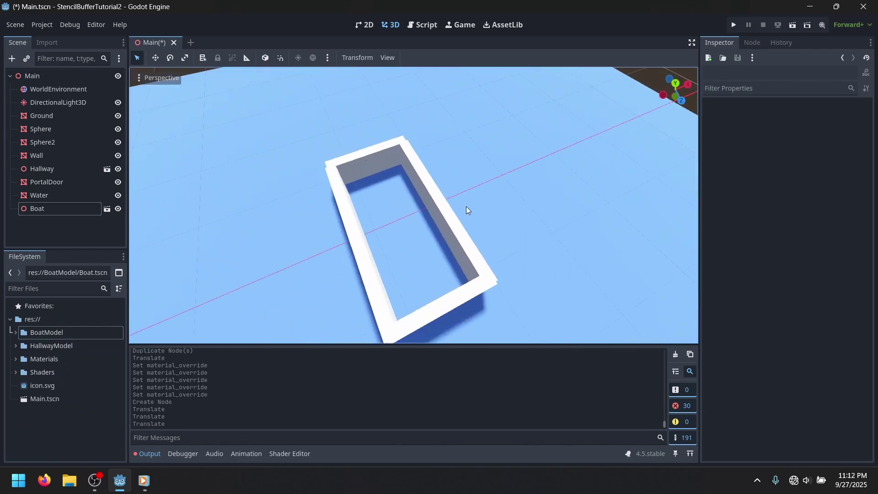
key("d")
key("s")
right_click_drag(486, 195, 560, 199)
key("a")
middle_click_drag(442, 211, 549, 180)
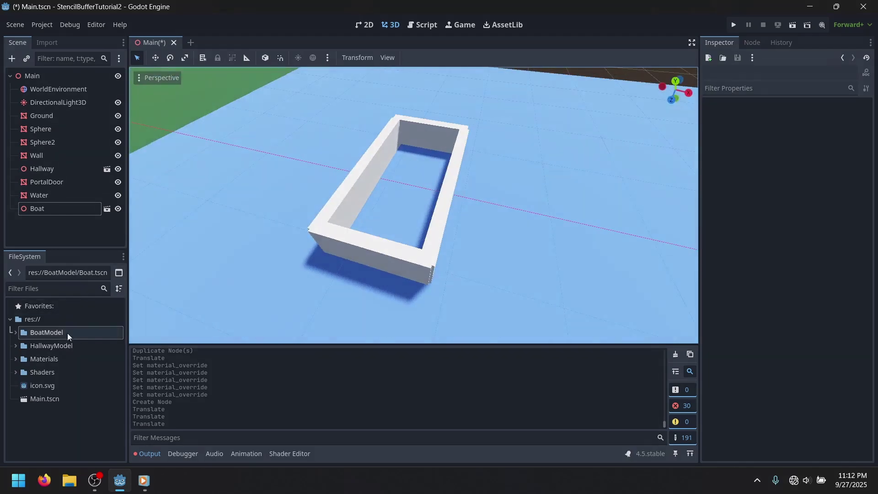
left_click(42, 372)
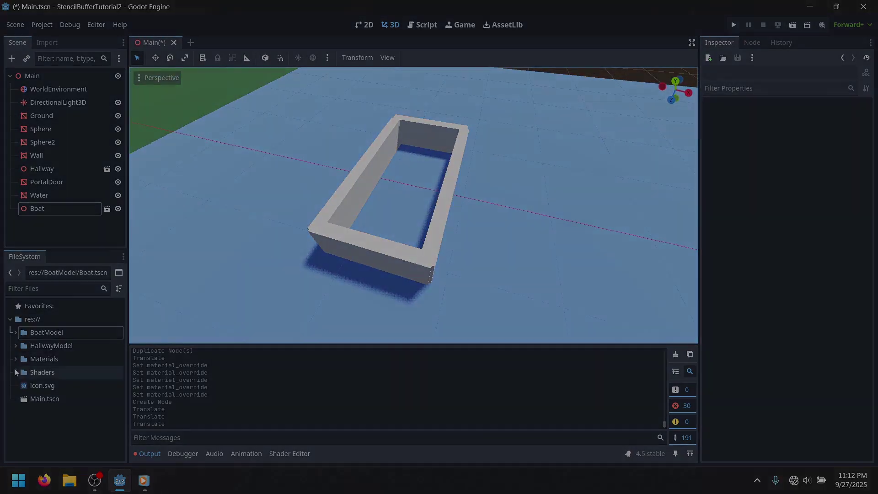
left_click(15, 372)
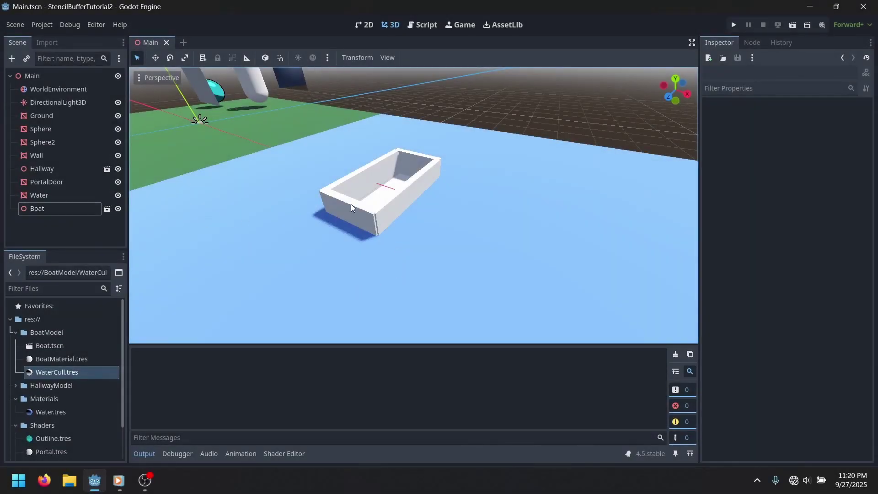
Step: Examine the boat's interior with the WaterCull material in use from different sides
key("a")
right_click_drag(374, 205, 640, 224)
key("w")
key("a")
middle_click_drag(148, 206, 134, 203)
key("w")
mouse_move(171, 193)
right_mouse_down()
mouse_move(183, 202)
mouse_move(171, 192)
right_mouse_up()
key("d")
Step: Lower the Boat slightly into the water and shift it sideways along the surface
left_click(53, 209)
left_click_drag(396, 119, 400, 144)
key("a")
right_click_drag(399, 144, 424, 136)
middle_click_drag(407, 158, 446, 127)
left_click_drag(398, 149, 358, 150)
left_click(587, 103)
middle_click_drag(425, 146, 259, 186)
scroll(280, 181, "down", 4)
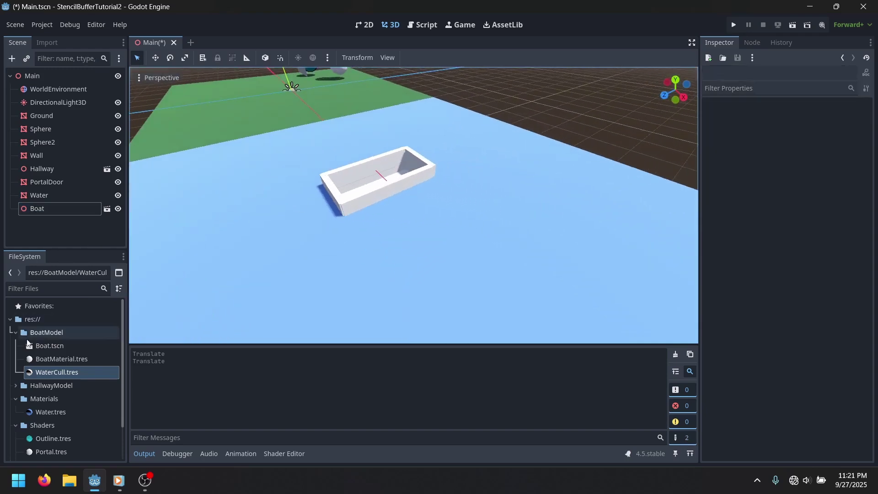
Step: Open the Boat scene and inspect its mesh parts, briefly hiding and restoring the visibility of individual side walls
double_click(64, 346)
middle_click_drag(468, 208, 516, 263)
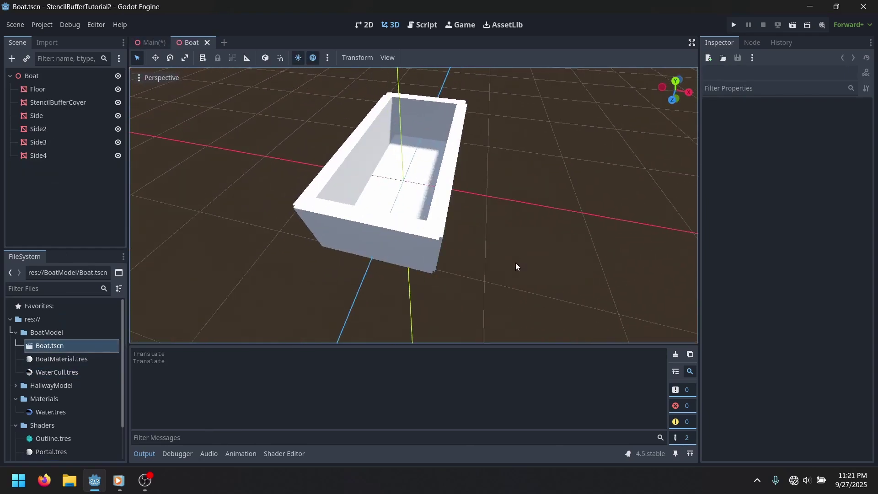
left_click(47, 105, "shift")
left_click(47, 116, "shift")
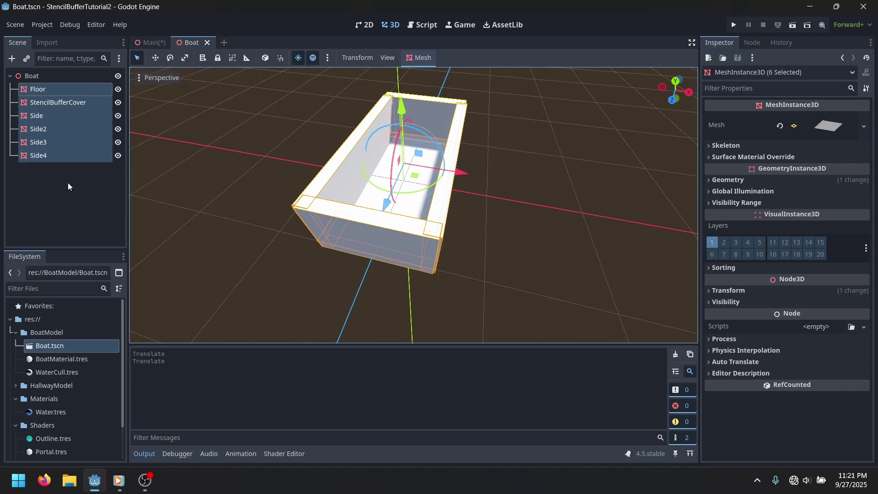
left_click(118, 130)
left_click(118, 130)
left_click(112, 194)
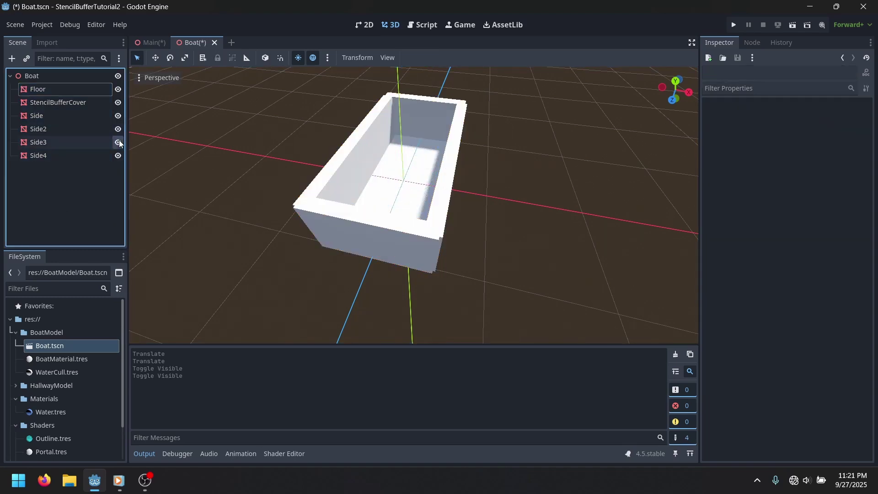
left_click(118, 142)
left_click(118, 143)
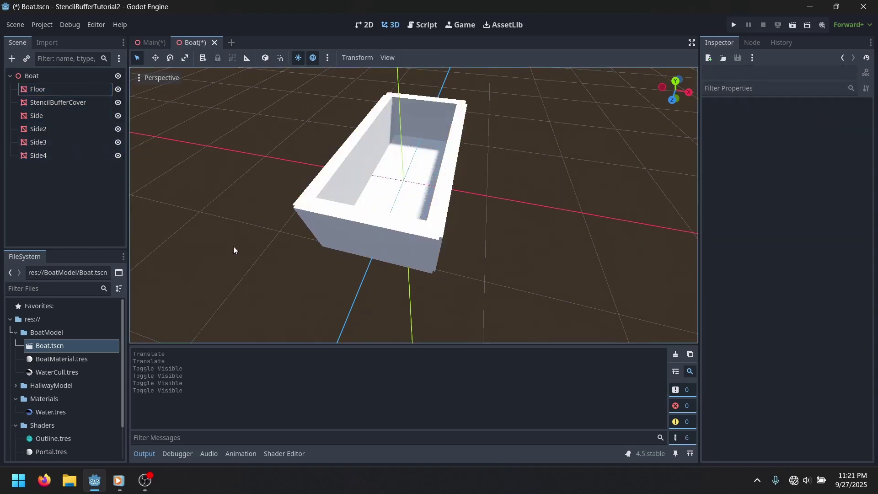
Step: Set the StencilBufferCover's transparency to 0 and raise it, then undo the move and return its transparency to 1
left_click(60, 103)
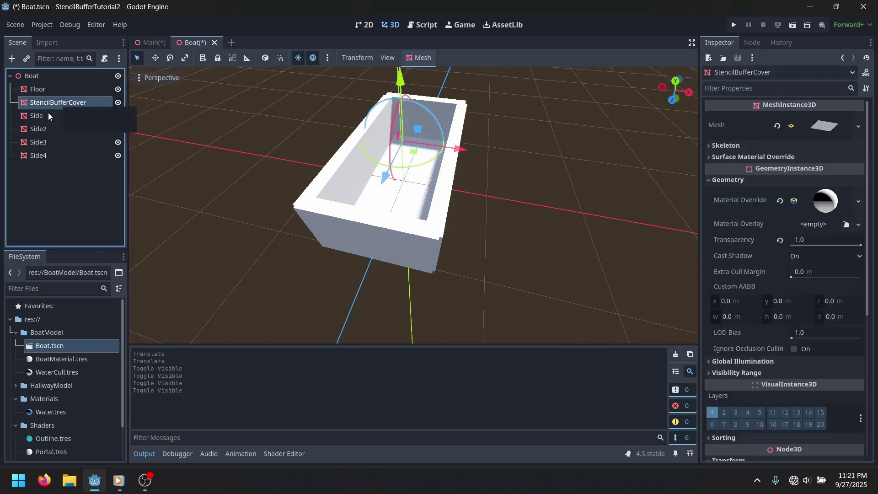
left_click_drag(860, 246, 762, 241)
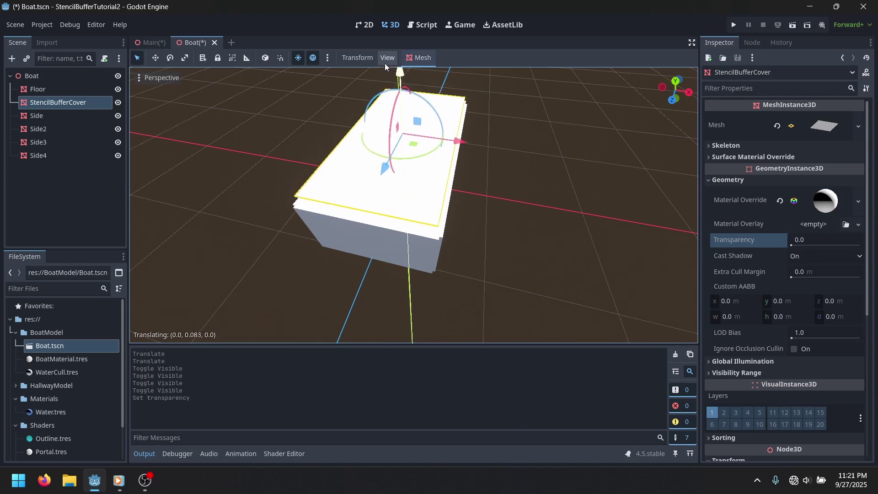
left_click_drag(364, 83, 339, 50)
key("ctrl+z")
left_click_drag(792, 247, 867, 252)
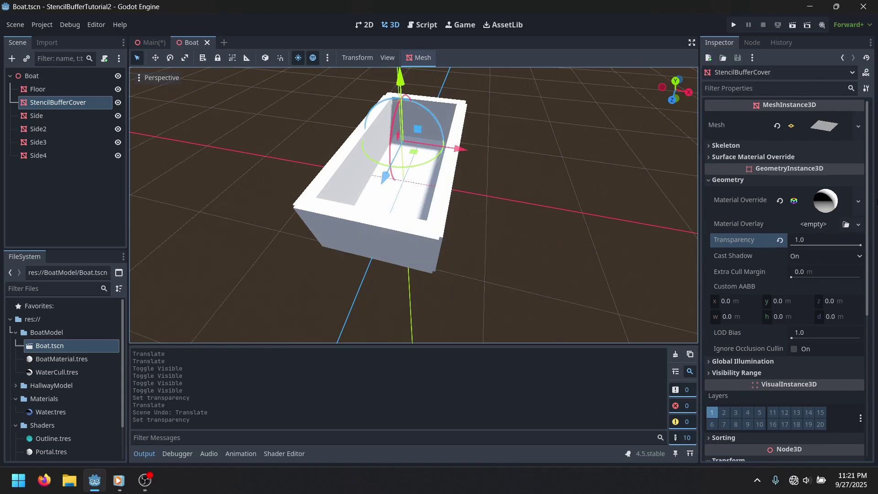
Step: Review the WaterCull material's transparency and stencil settings, and close the Boat scene
left_click(63, 374)
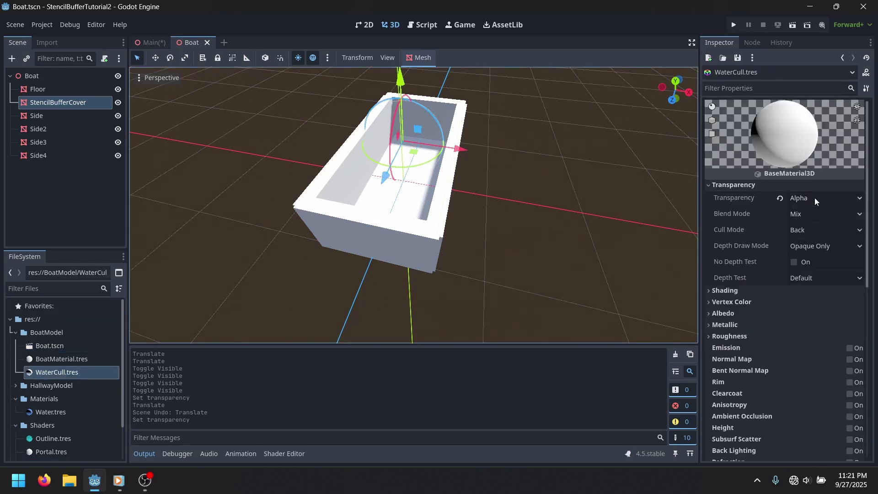
scroll(795, 202, "down", 9)
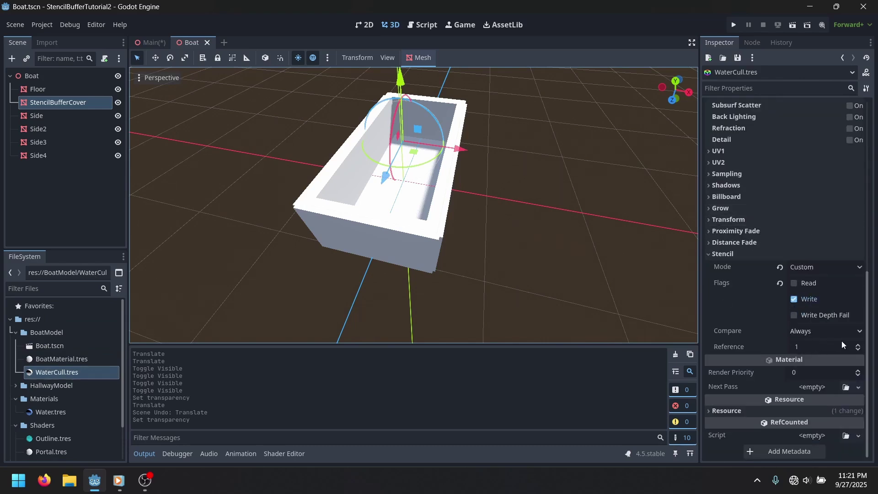
left_click(207, 42)
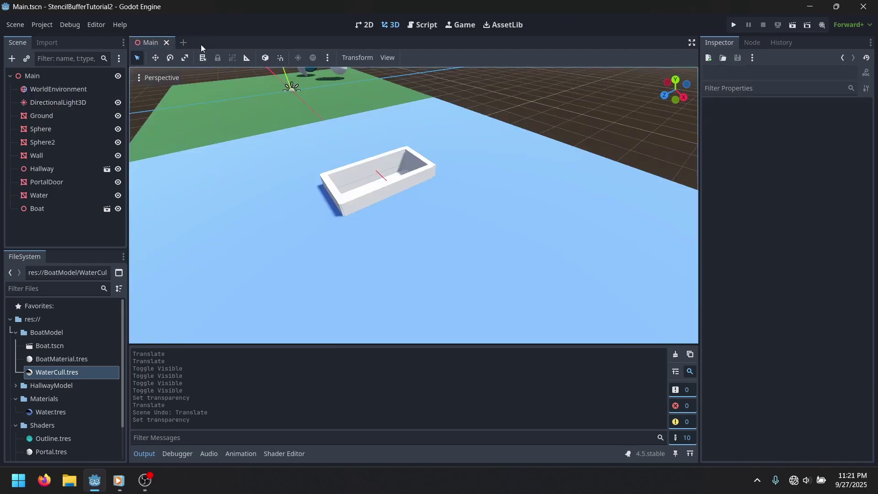
Step: Inspect the Water material's stencil flags, compare mode, reference and render priority in the Main scene
left_click(174, 226)
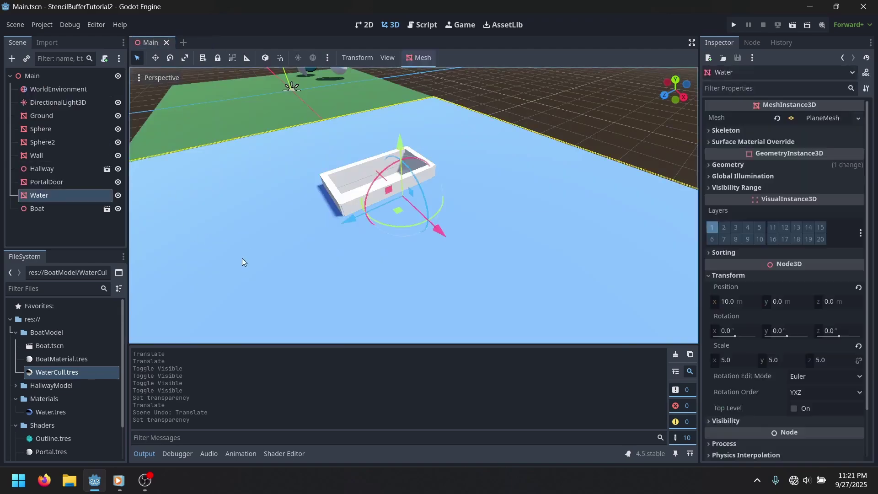
left_click(67, 414)
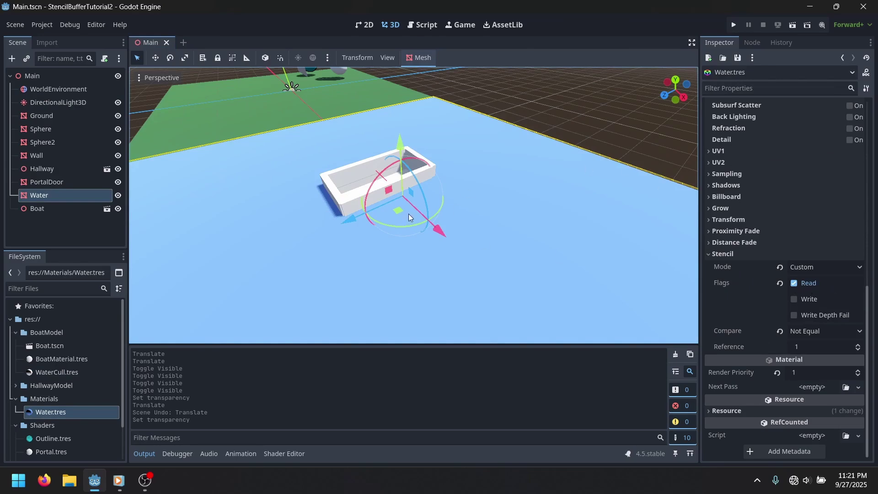
middle_click_drag(409, 215, 660, 349)
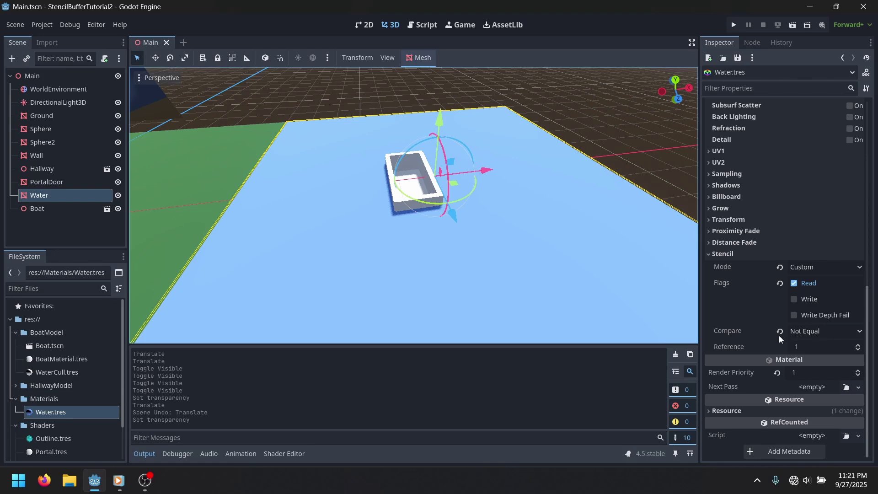
Step: Examine the boat's interior against the water surface, along with the other stencil effects, from several angles
right_click_drag(536, 267, 452, 226)
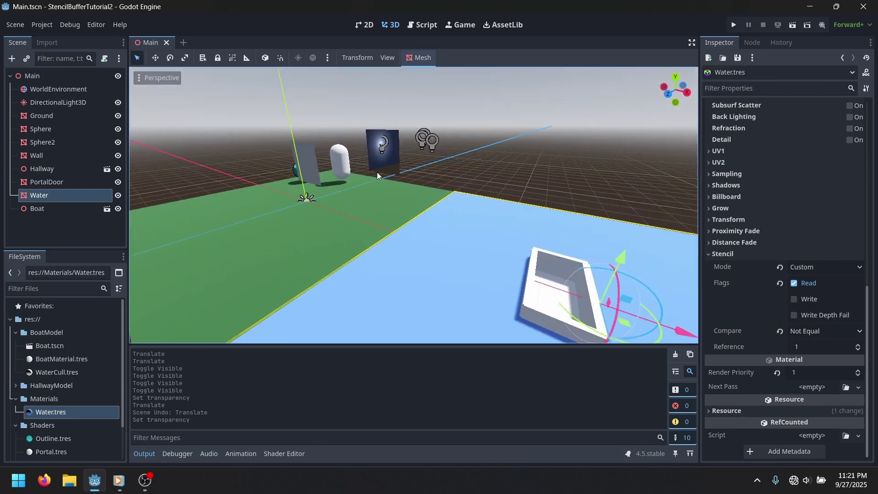
key("a")
right_click_drag(400, 174, 370, 118)
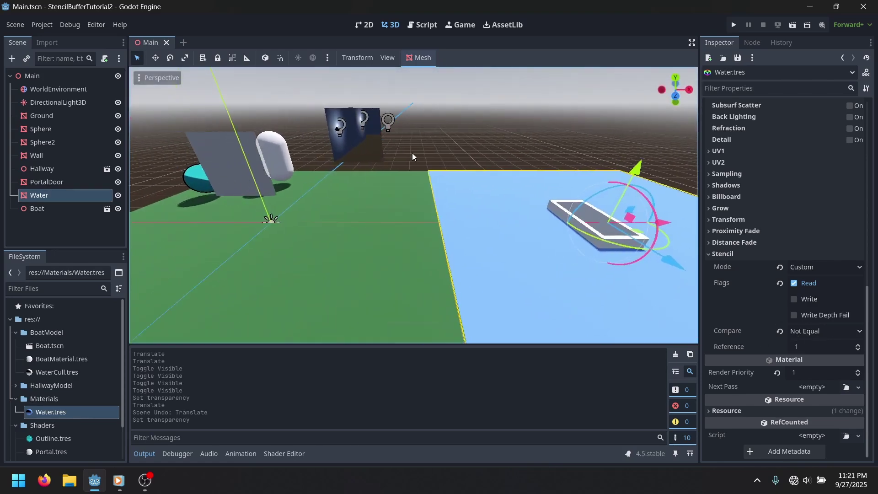
right_click_drag(578, 251, 592, 235)
key("w")
key("d")
right_click_drag(396, 317, 345, 171)
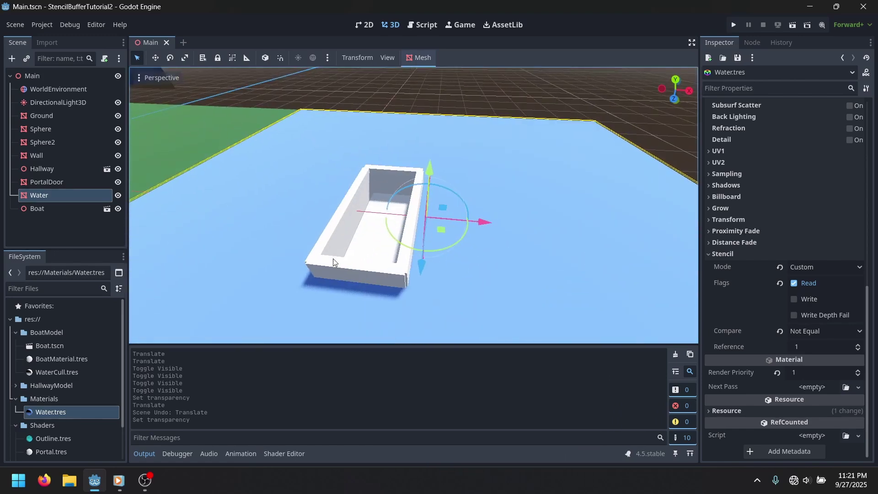
key("a")
right_click_drag(448, 209, 483, 213)
key("d")
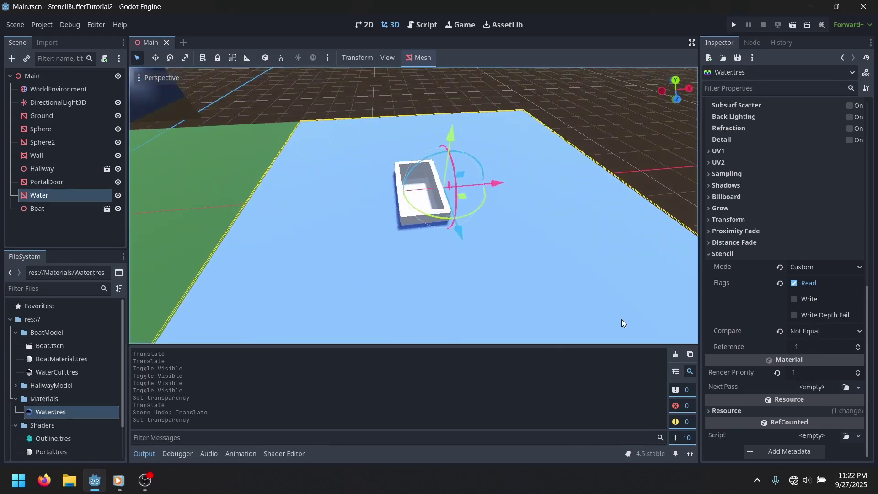
right_click_drag(412, 206, 512, 185)
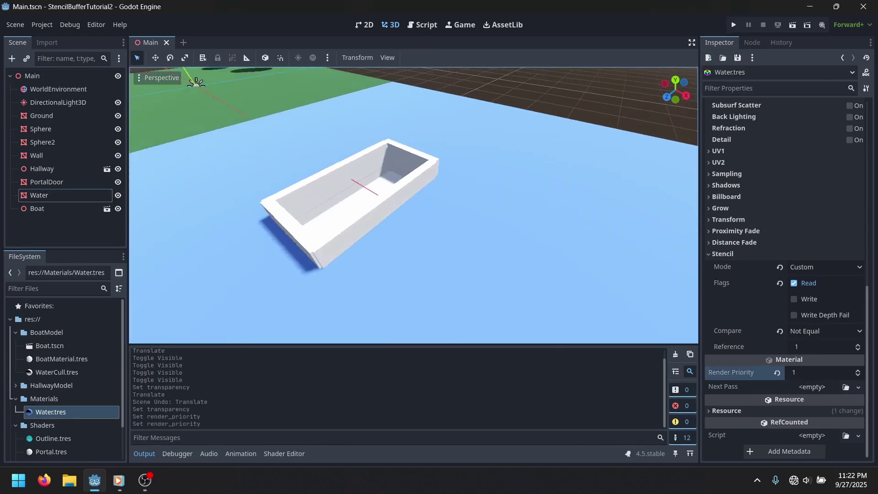
key("s")
key("a")
right_click_drag(458, 206, 383, 245)
Step: Try shifting the Boat vertically relative to the water surface, undo the move and deselect the Boat
left_click(384, 245)
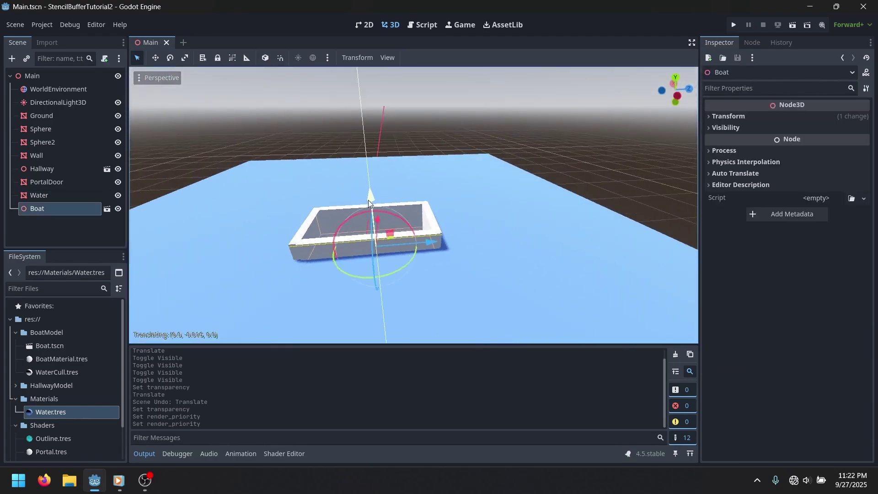
left_click_drag(363, 194, 355, 188)
right_click_drag(356, 188, 444, 238)
key("ctrl+z")
left_click(537, 87)
Step: Review the Water material's stencil compare options without changing them, and view the whole scene
left_click(46, 407)
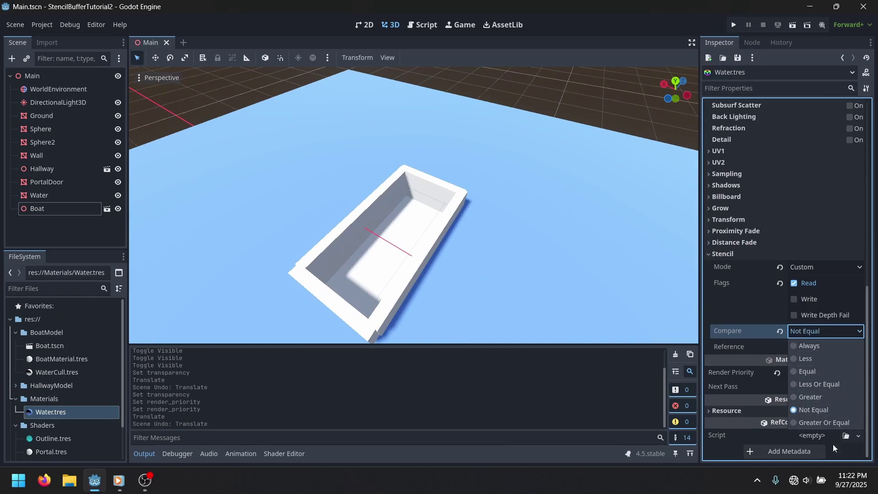
left_click(730, 309)
right_click_drag(568, 225, 567, 225)
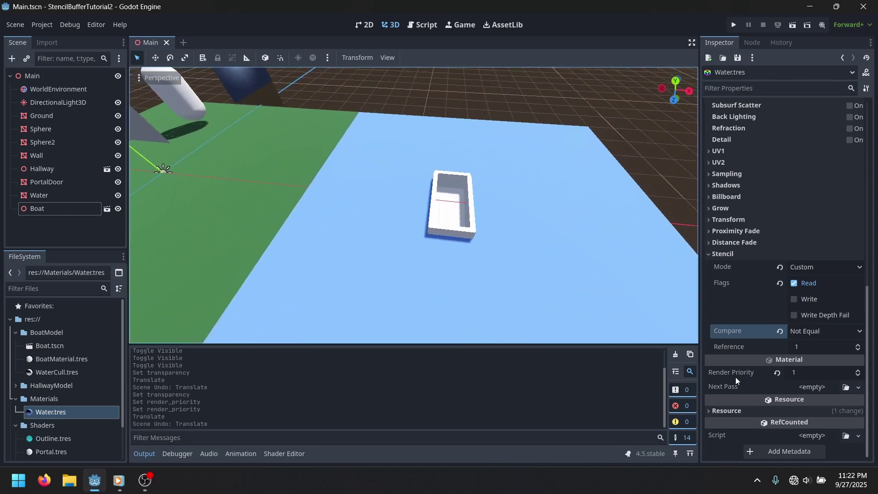
right_click_drag(527, 237, 527, 237)
right_click_drag(421, 242, 449, 198)
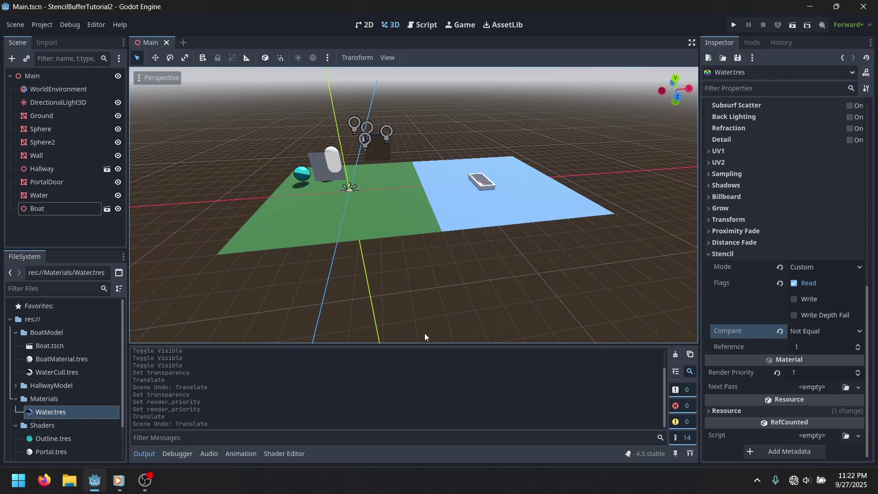
Step: Try moving the Boat instance within the overall scene view, undo the translation and clear the selection
right_click_drag(421, 165, 474, 199)
left_click(474, 199)
left_click_drag(503, 196, 511, 202)
key("ctrl+z")
right_click_drag(511, 202, 508, 146)
right_click_drag(401, 167, 393, 161)
left_click(609, 297)
right_click_drag(608, 296, 586, 288)
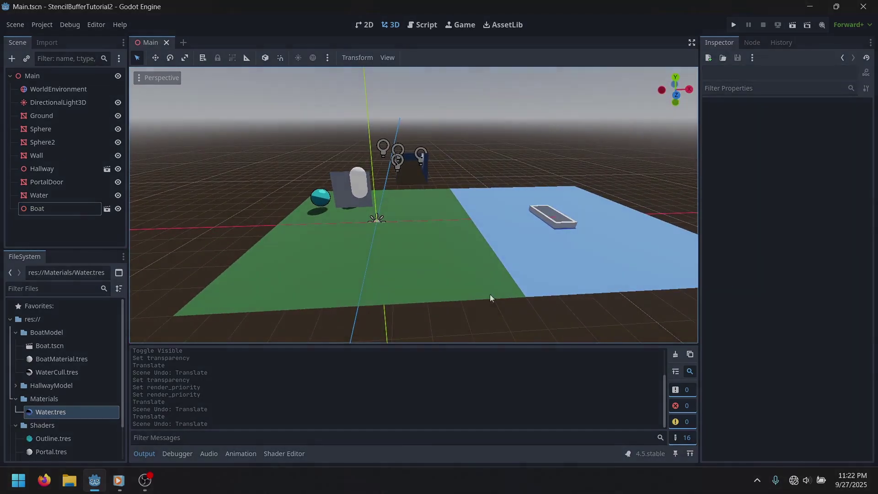